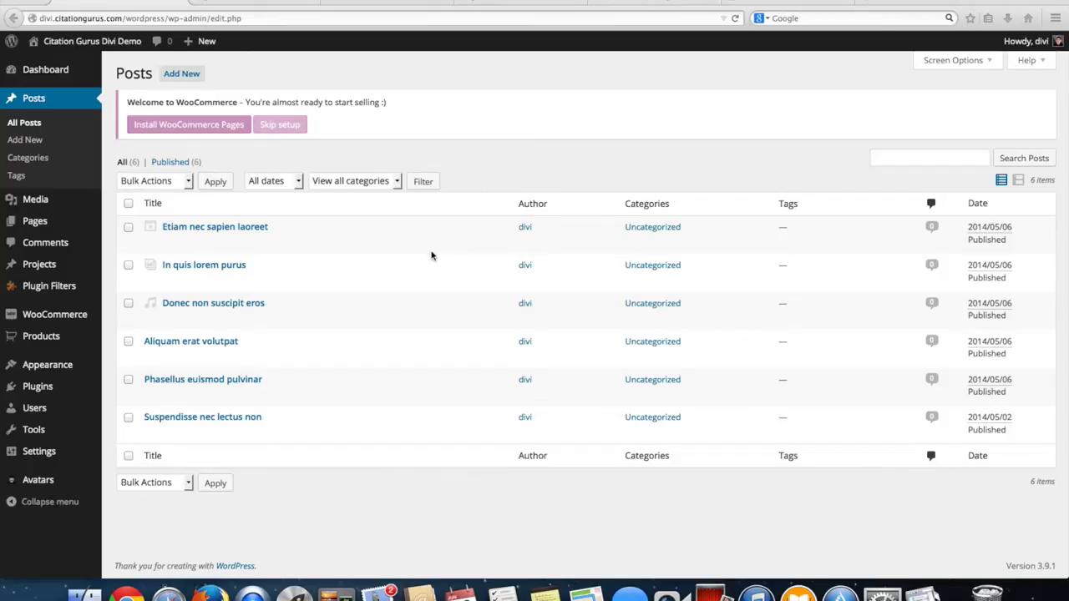
Open the video post 'Etiam nec sapien laoreet' from the All Posts list
mouse_move(227, 231)
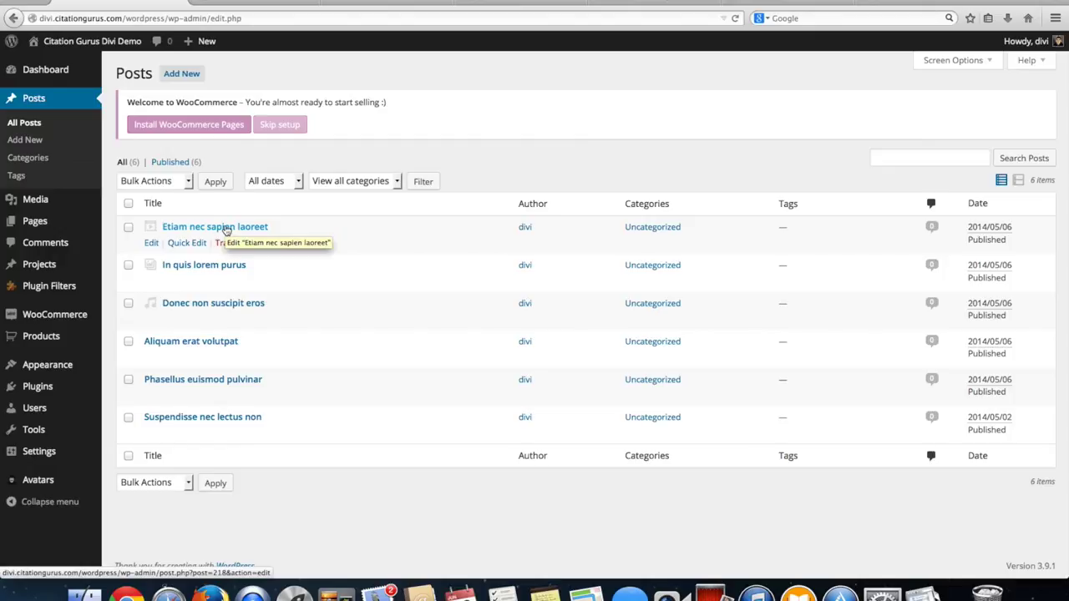
left_click(226, 231)
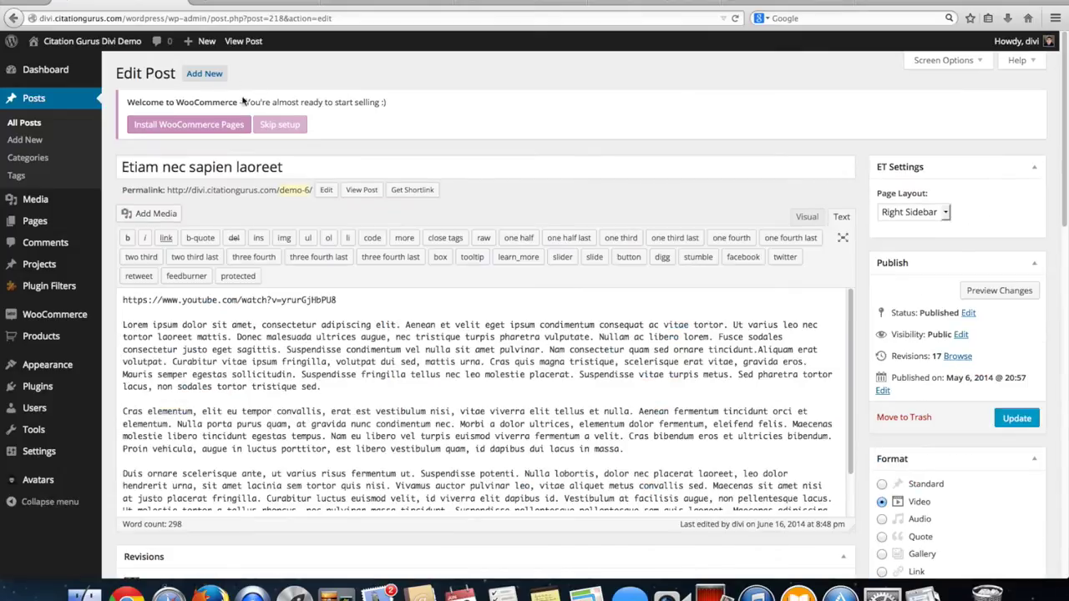
left_click(247, 4)
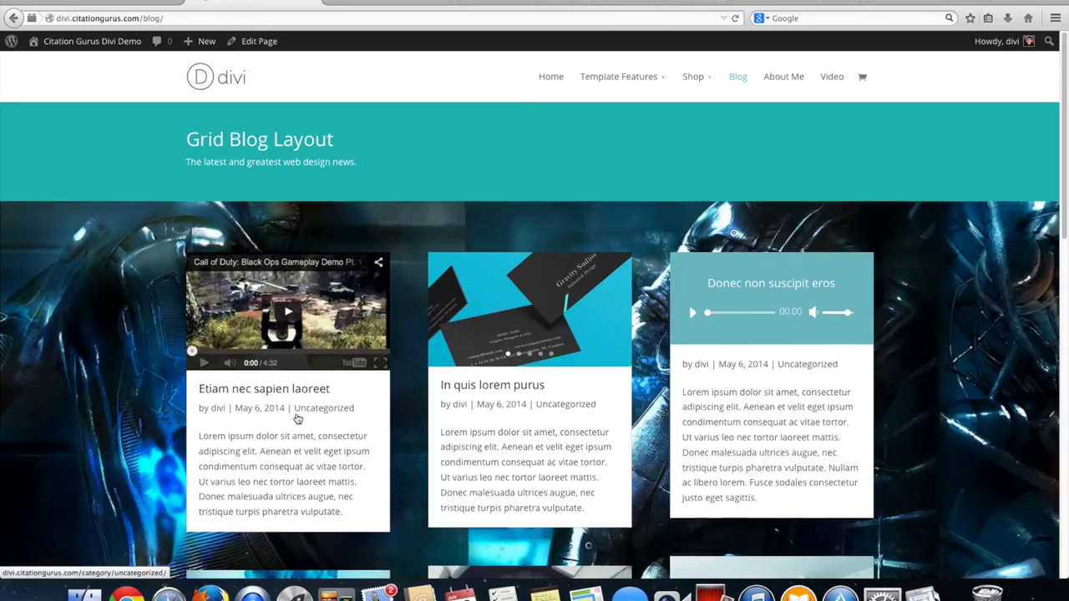
scroll(751, 357, "down", 2)
scroll(756, 374, "down", 6)
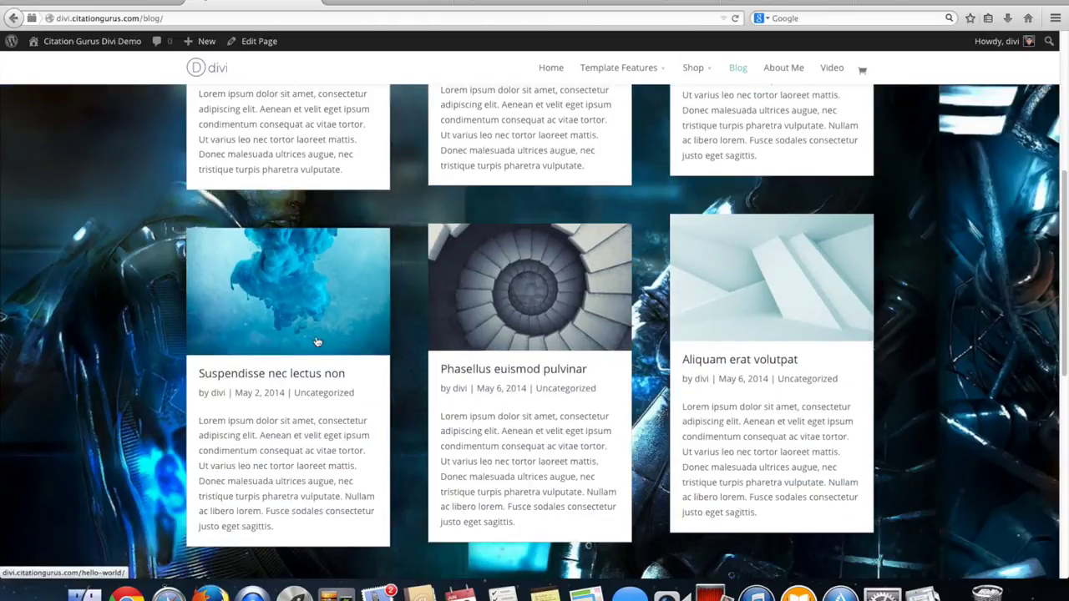
scroll(317, 342, "up", 6)
scroll(288, 377, "down", 2)
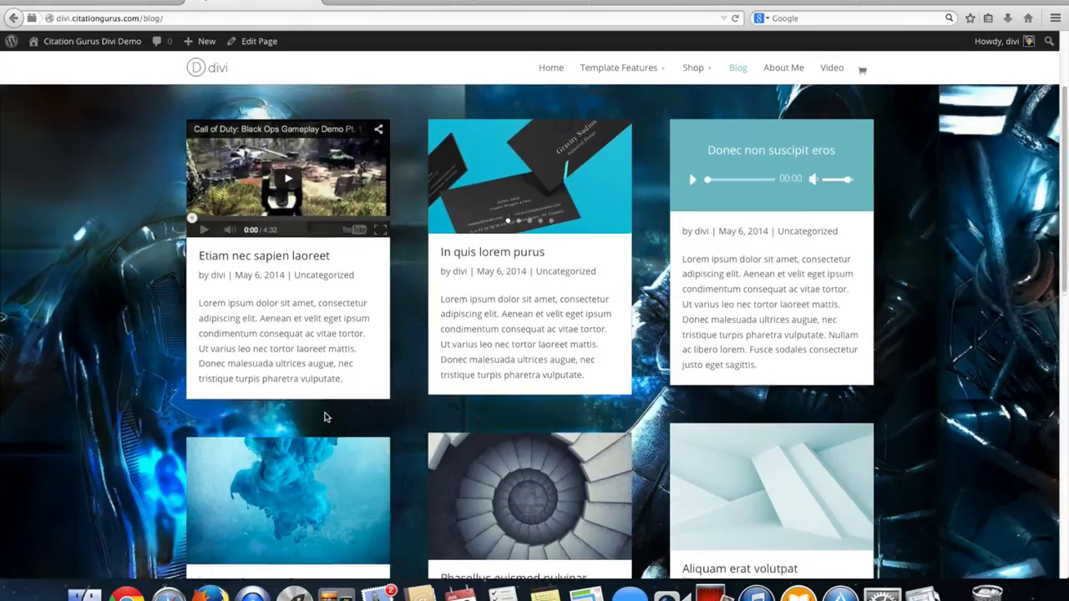
scroll(324, 414, "up", 2)
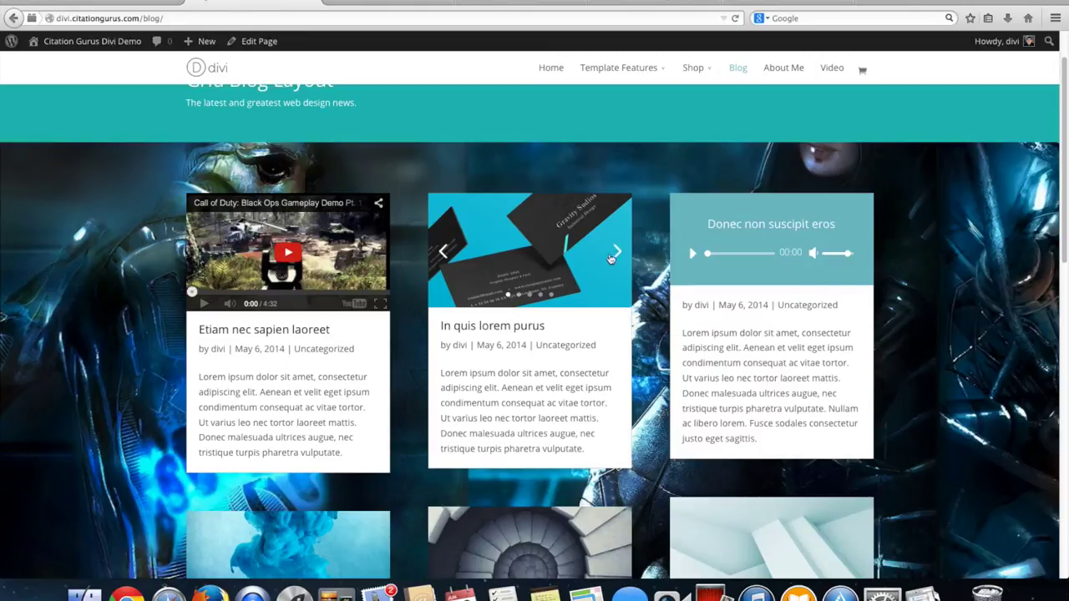
left_click(617, 254)
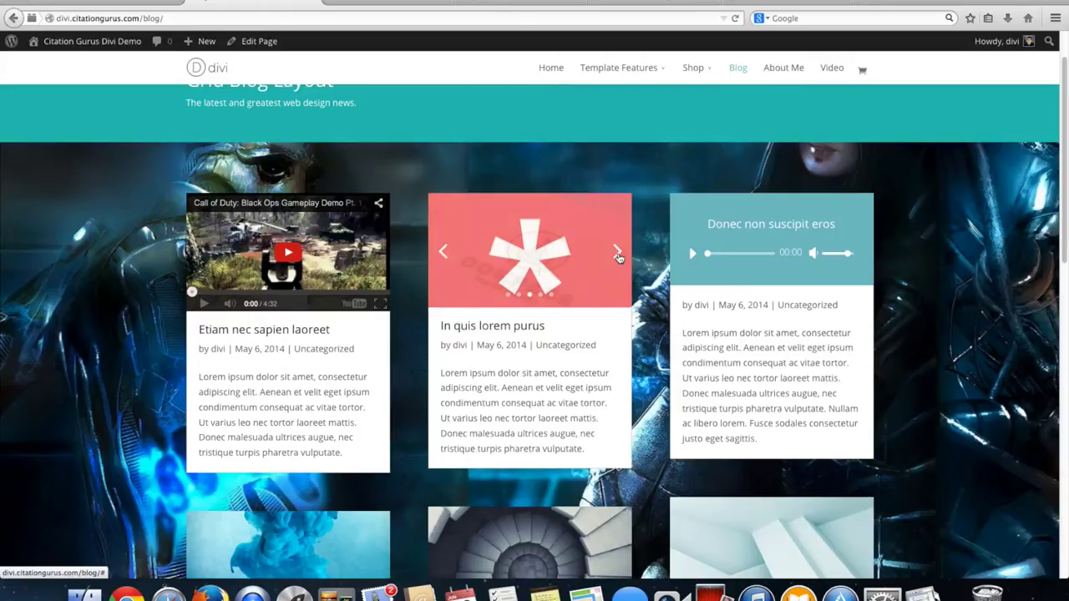
left_click(617, 254)
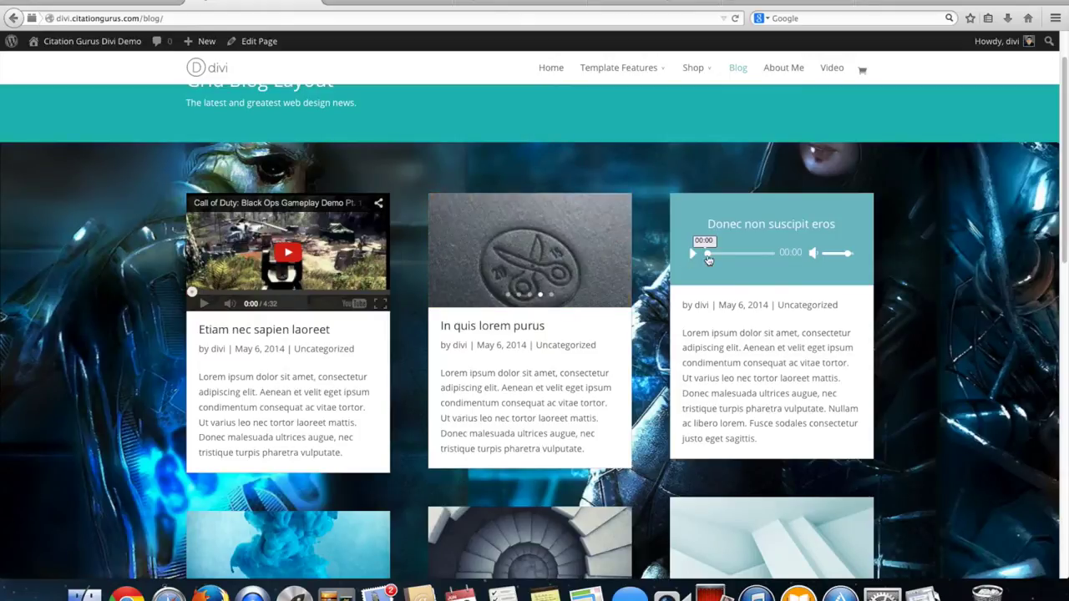
scroll(547, 315, "down", 3)
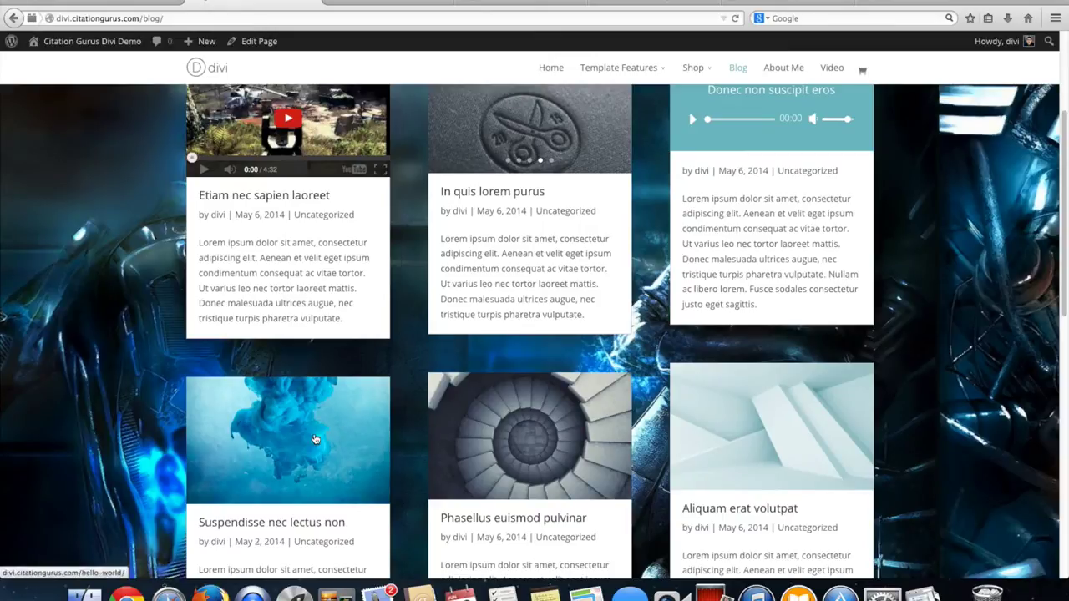
scroll(526, 452, "up", 4)
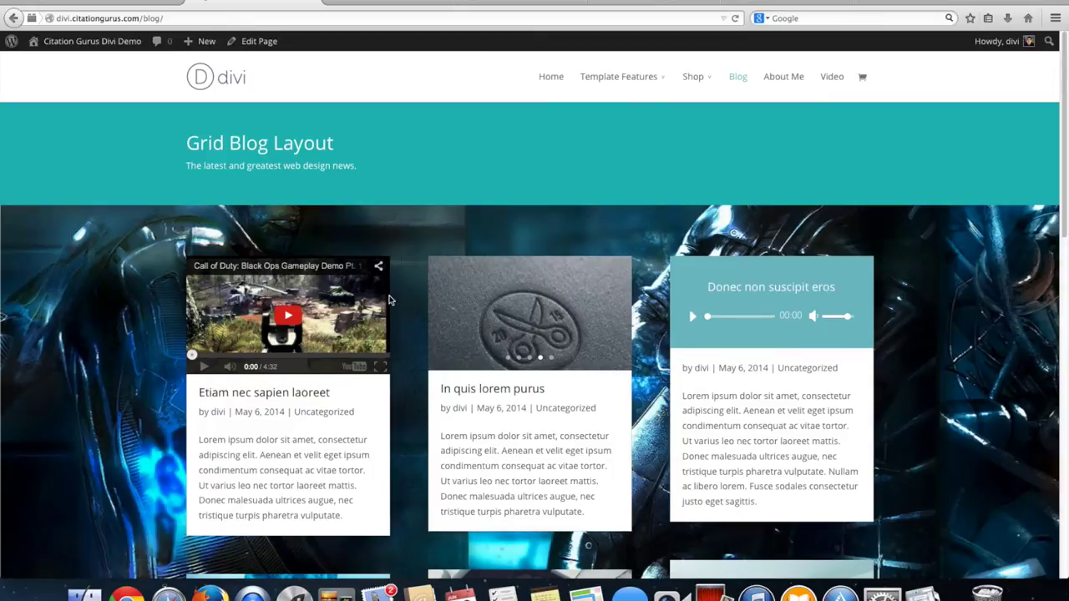
left_click(118, 3)
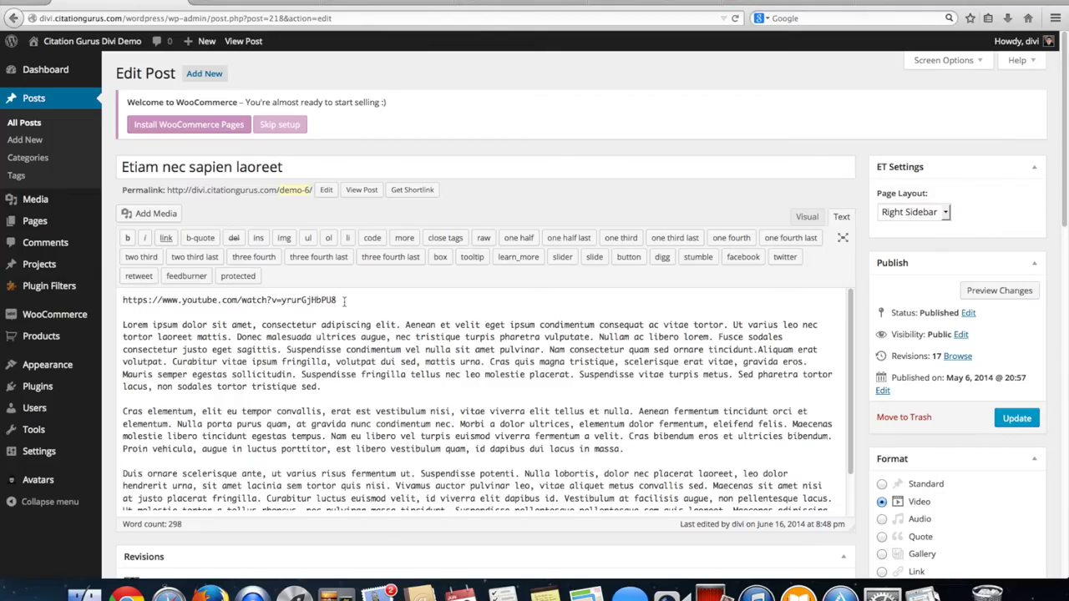
Check the YouTube link at the top of 'Etiam nec sapien laoreet' and update the post
left_click_drag(343, 300, 103, 293)
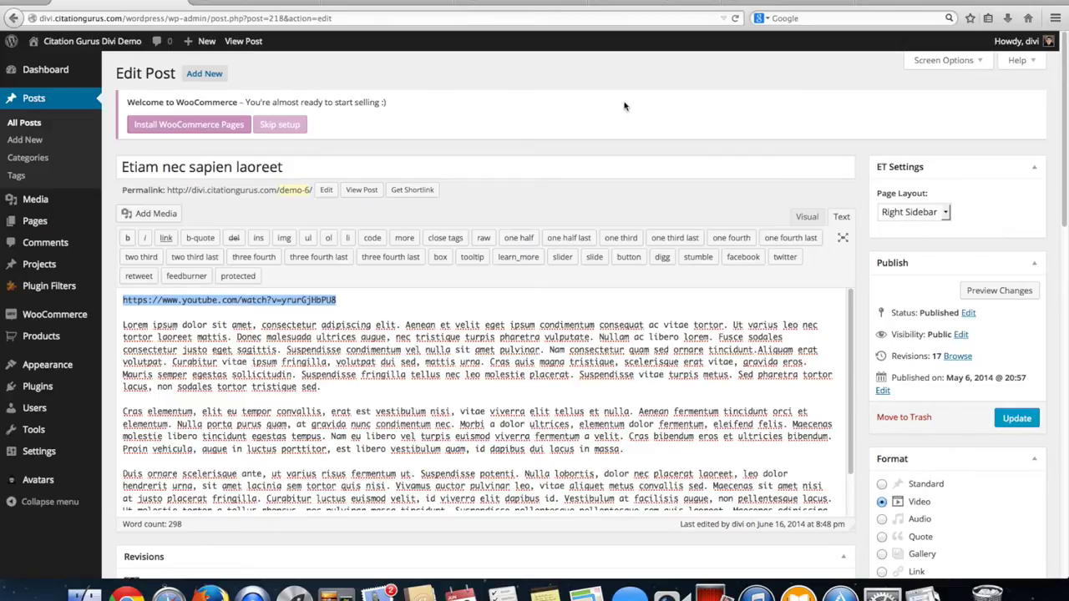
left_click(758, 2)
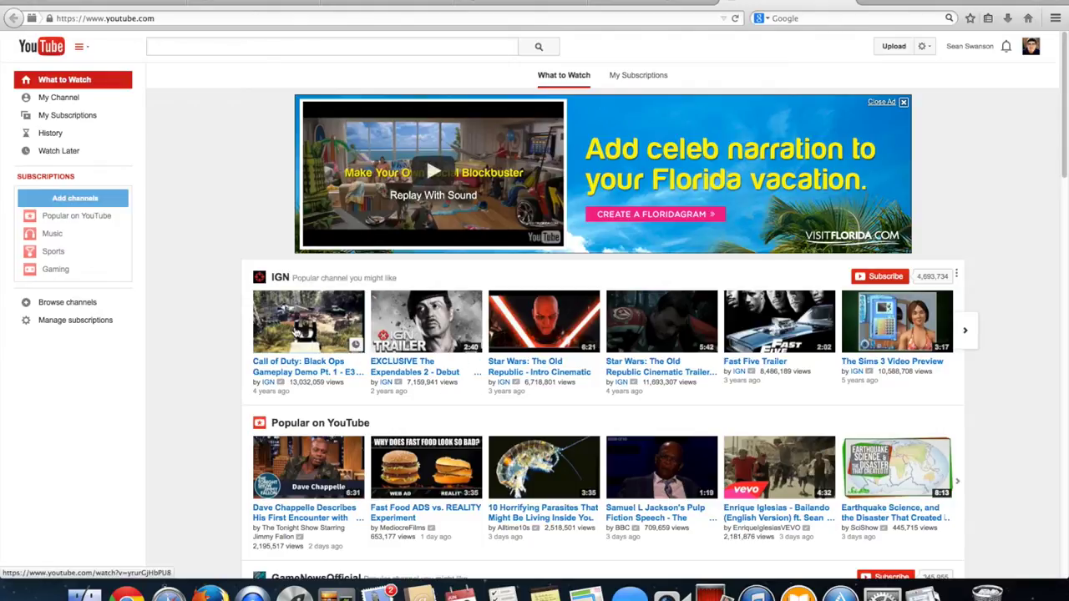
left_click(616, 4)
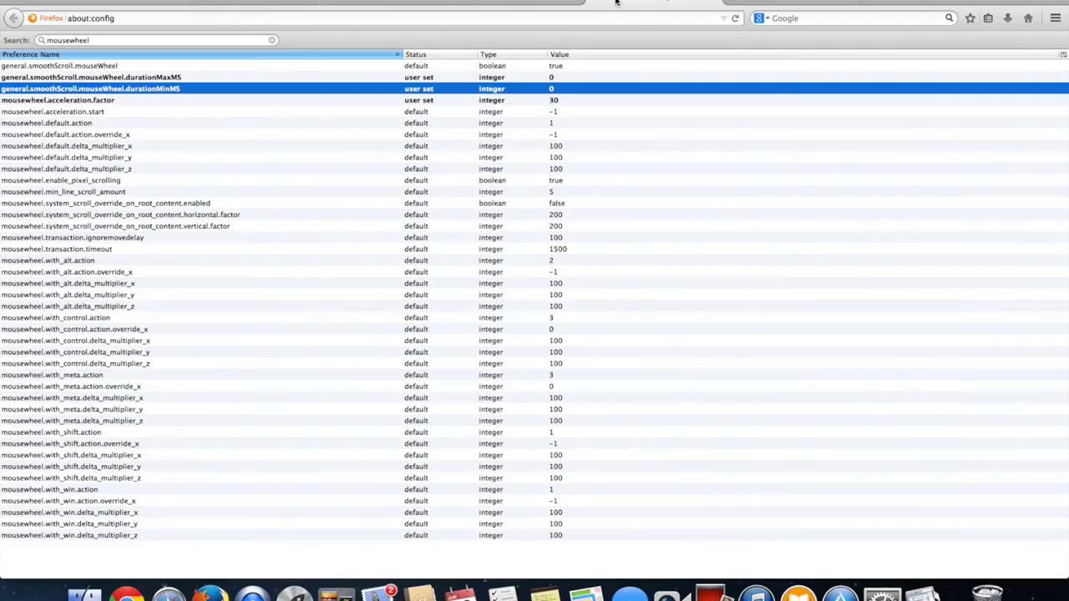
left_click(522, 3)
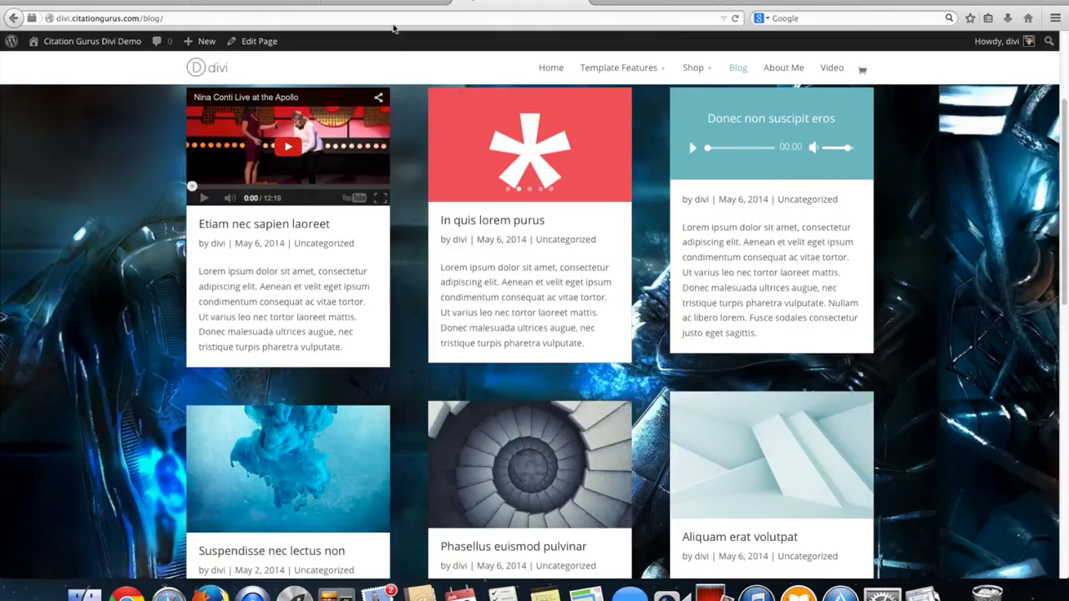
left_click(167, 3)
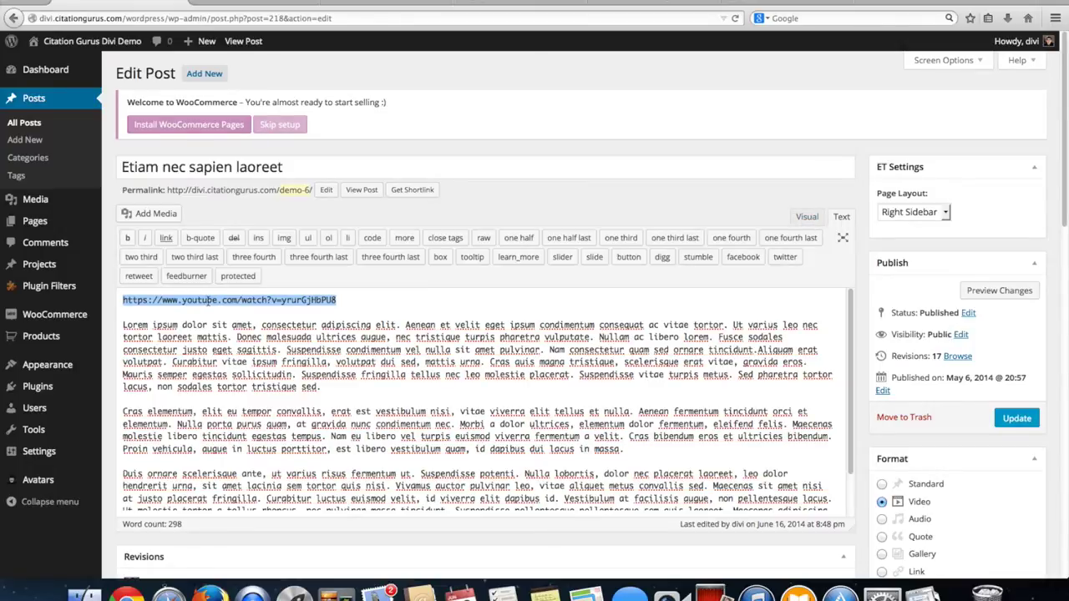
left_click(1016, 420)
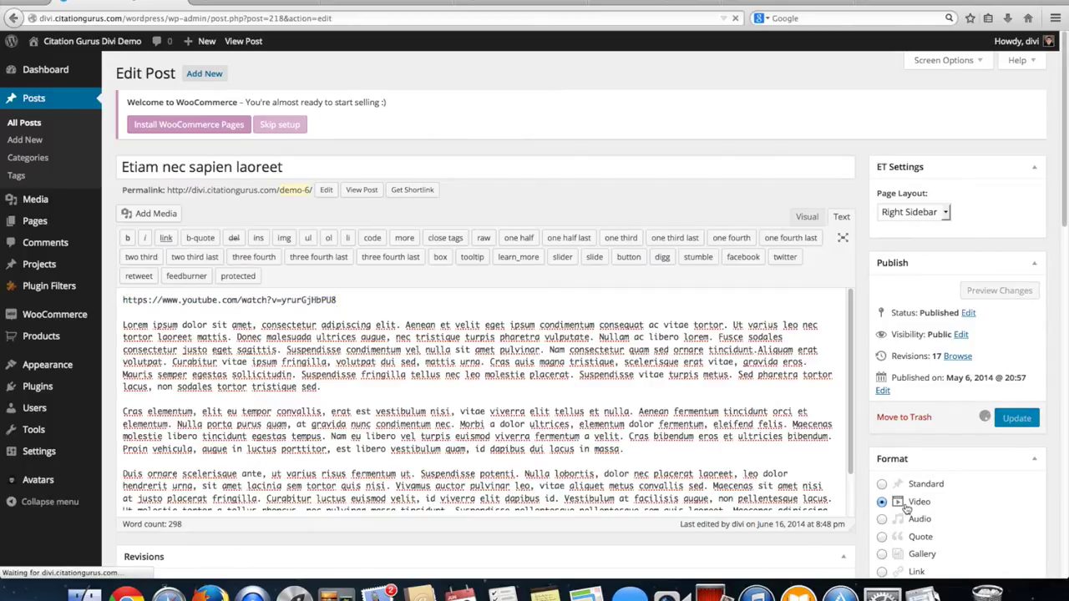
scroll(556, 448, "down", 8)
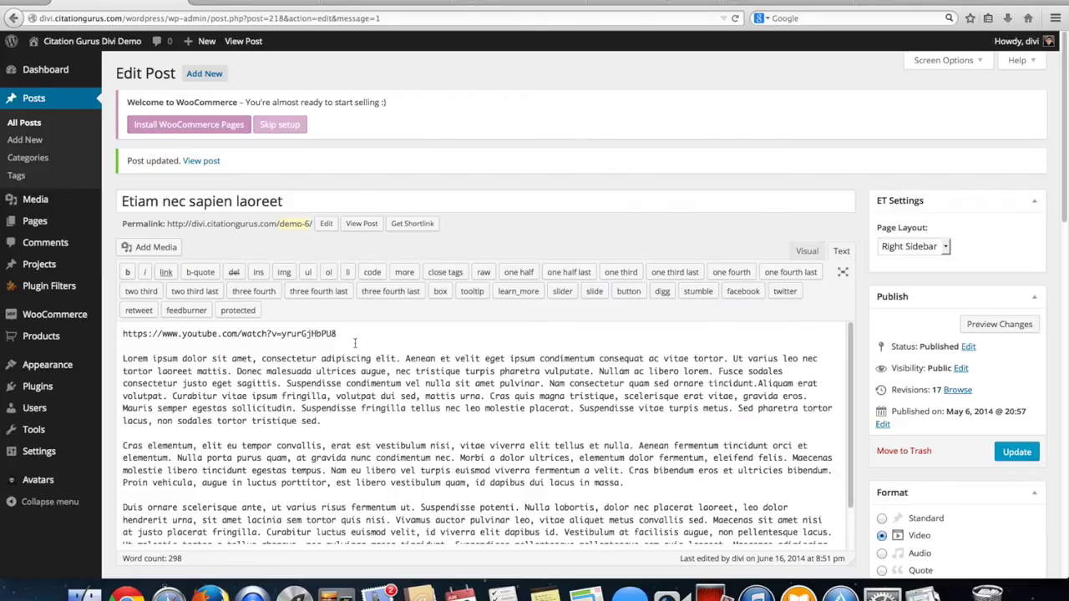
Review the updated blog grid, briefly start a new post, then return to the Grid Blog Layout page
left_click(237, 2)
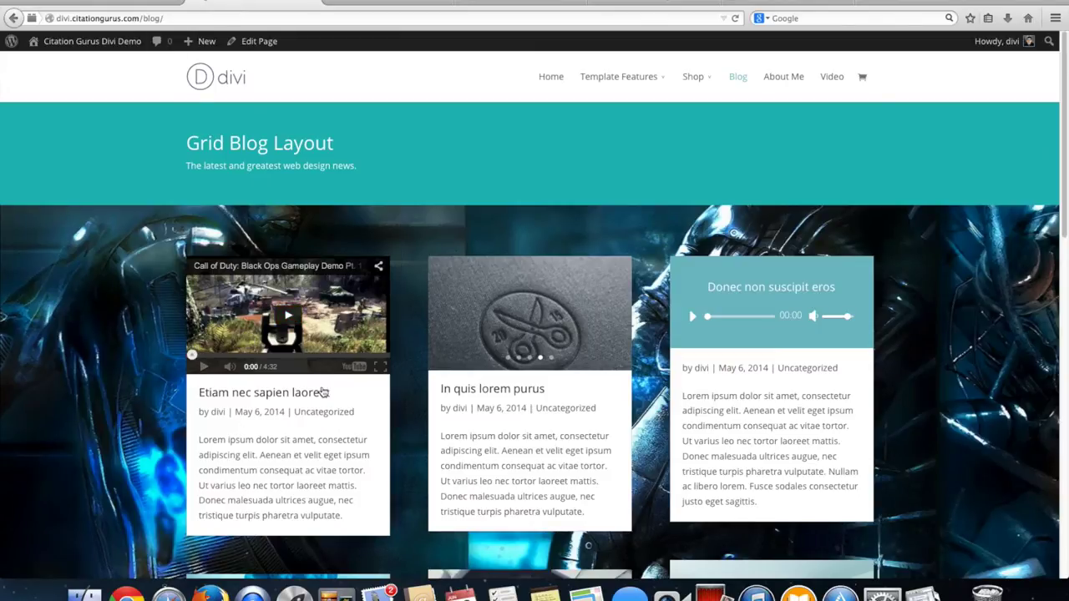
scroll(323, 387, "down", 2)
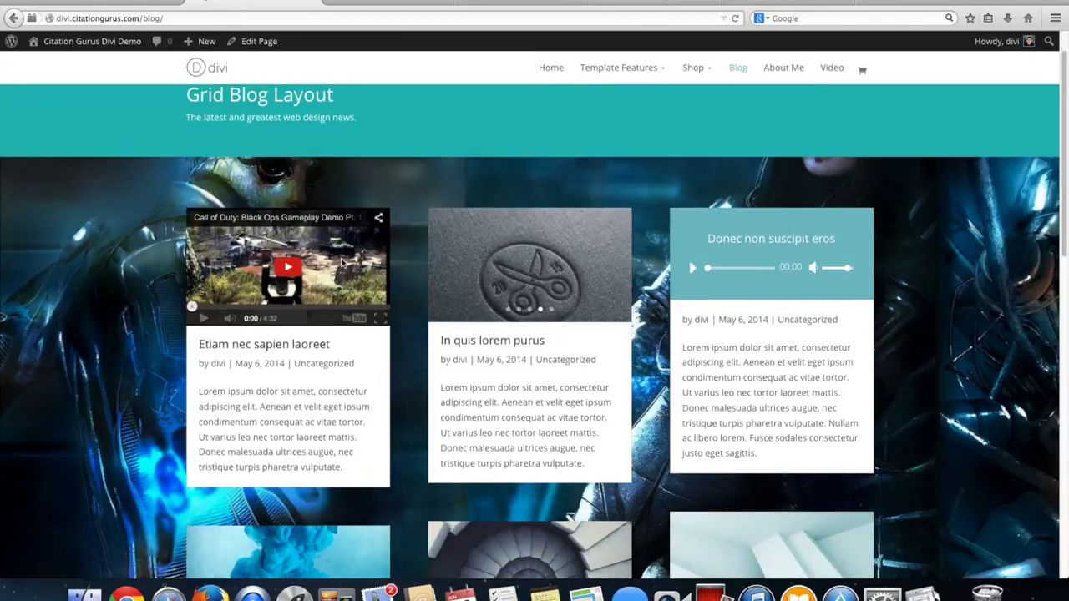
left_click(110, 3)
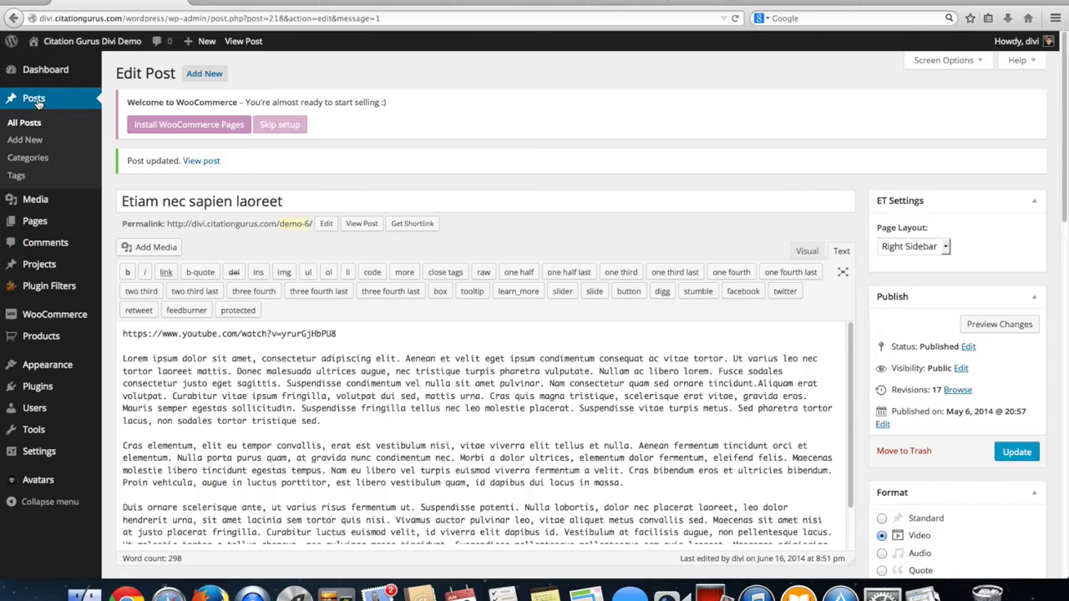
left_click(25, 140)
key("ctrl+shift+Tab")
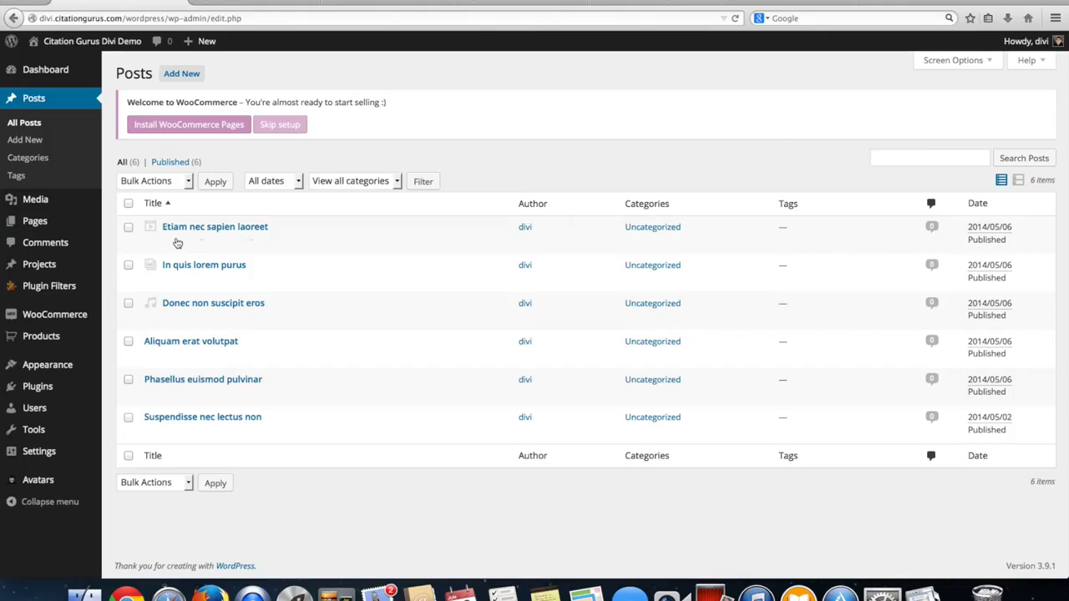
Open the Gallery-format post 'In quis lorem purus' and select its [gallery columns="1"] shortcode line
left_click(198, 265)
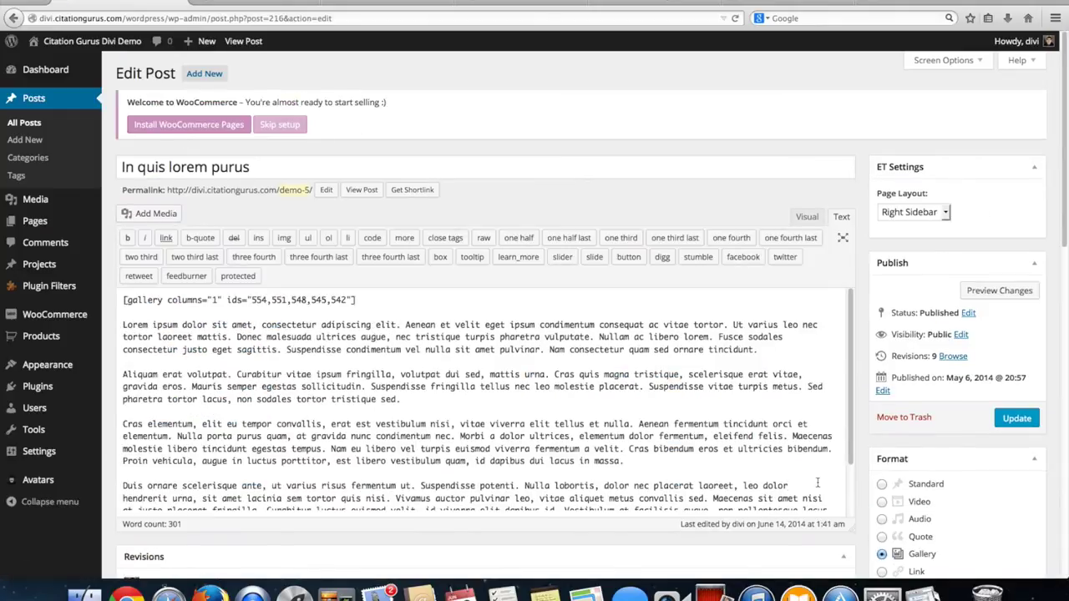
scroll(818, 482, "down", 4)
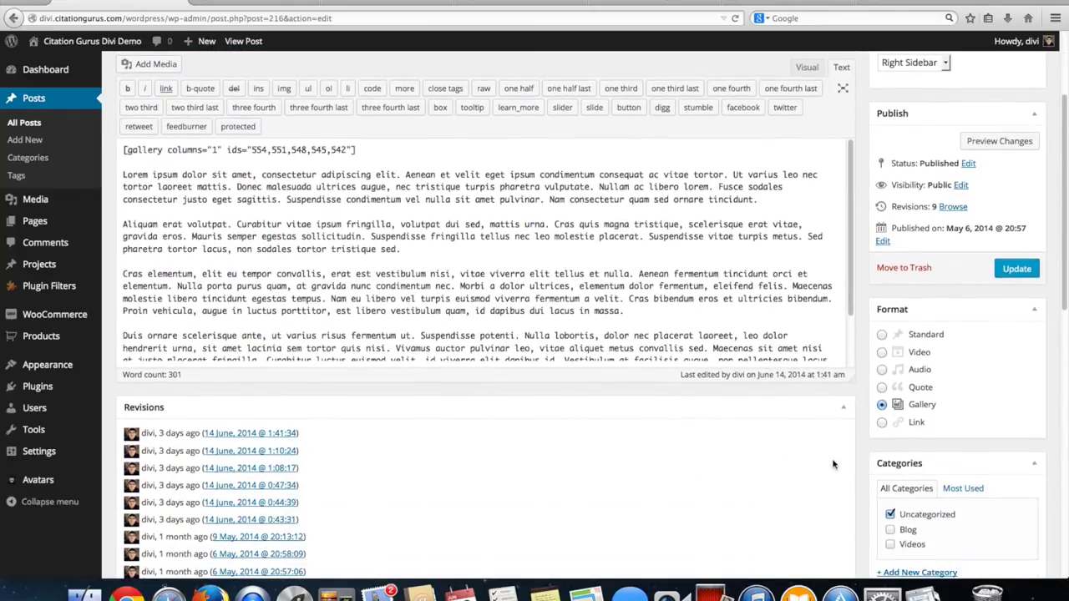
scroll(833, 465, "down", 4)
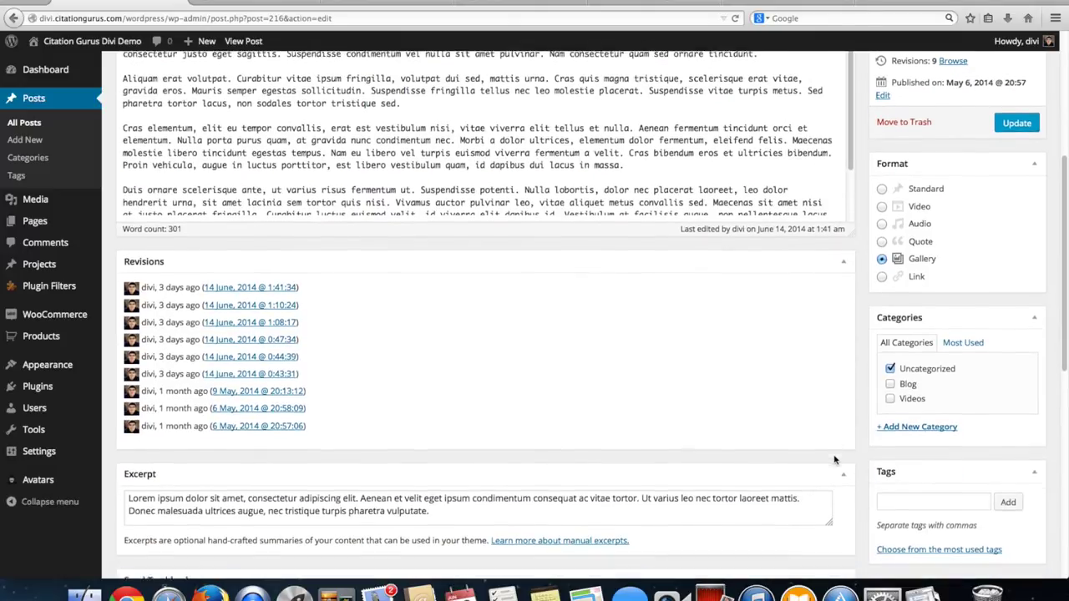
scroll(834, 459, "down", 6)
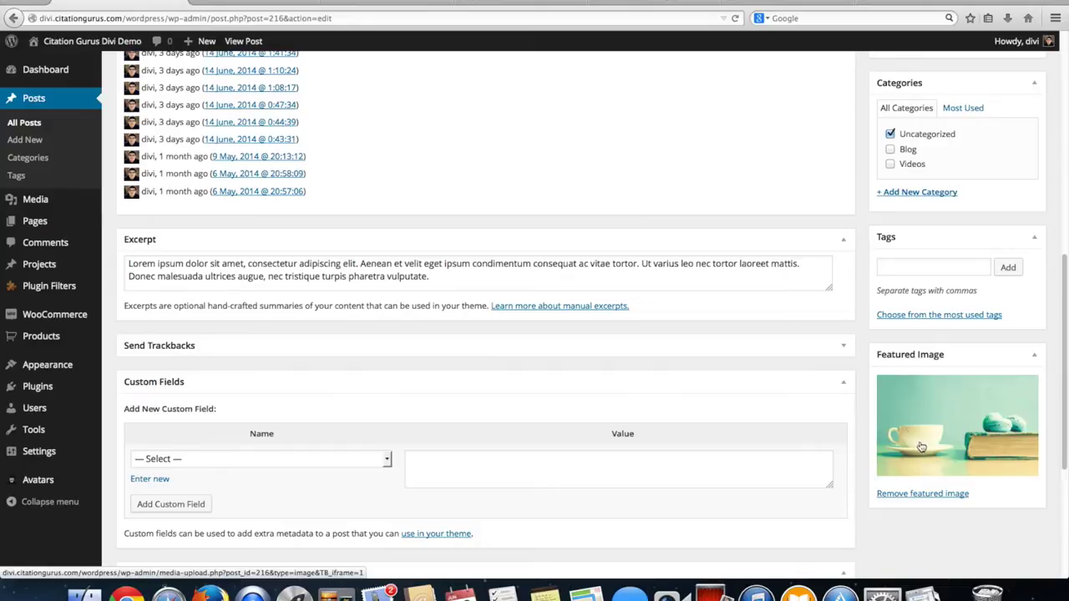
scroll(884, 424, "up", 1)
scroll(884, 424, "up", 5)
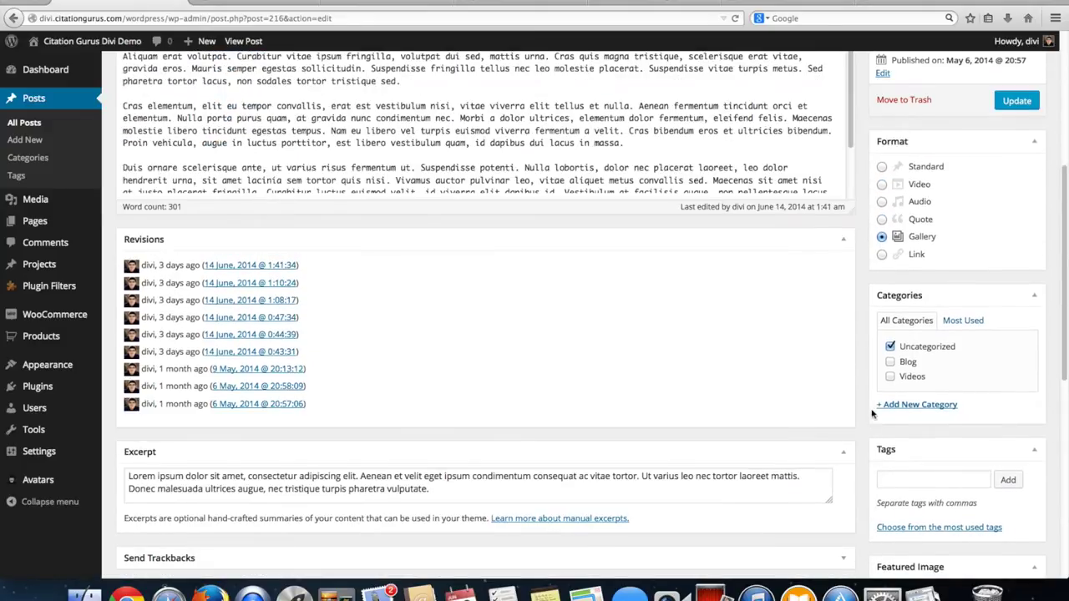
scroll(863, 336, "up", 1)
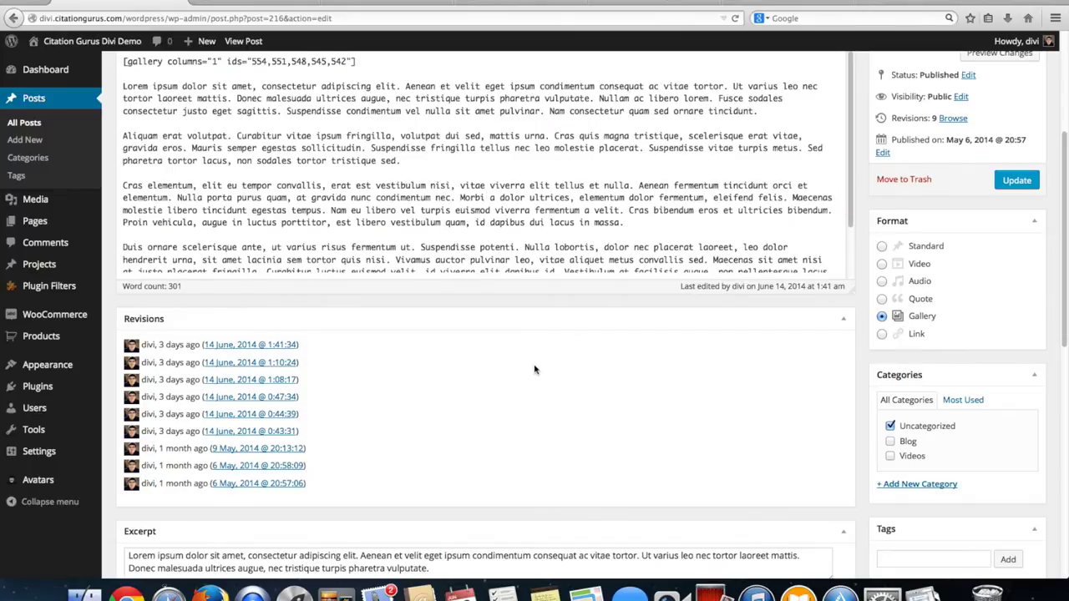
scroll(536, 368, "up", 5)
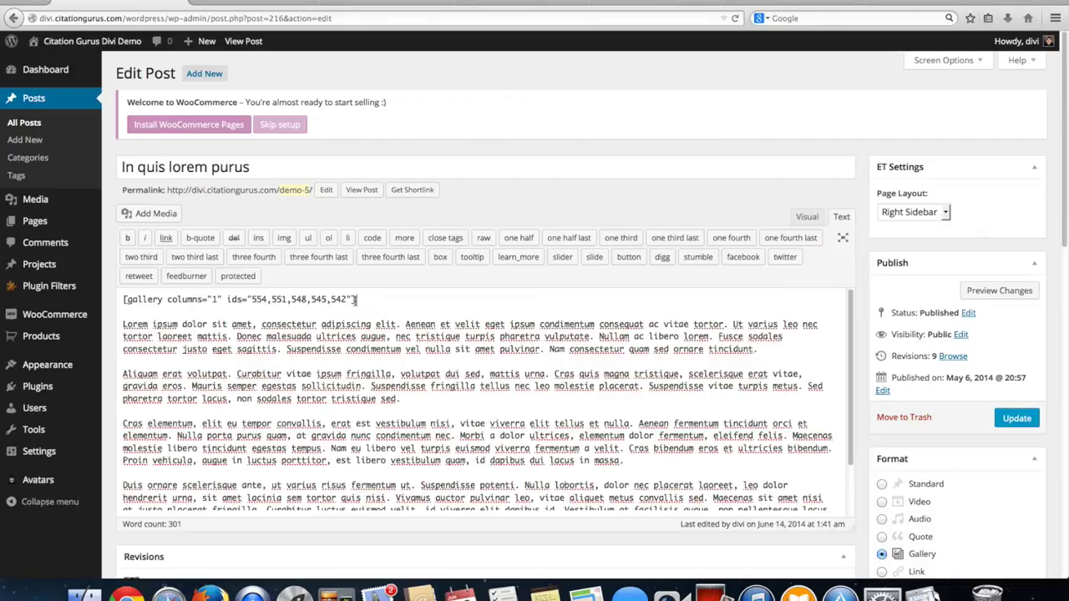
left_click_drag(356, 299, 91, 301)
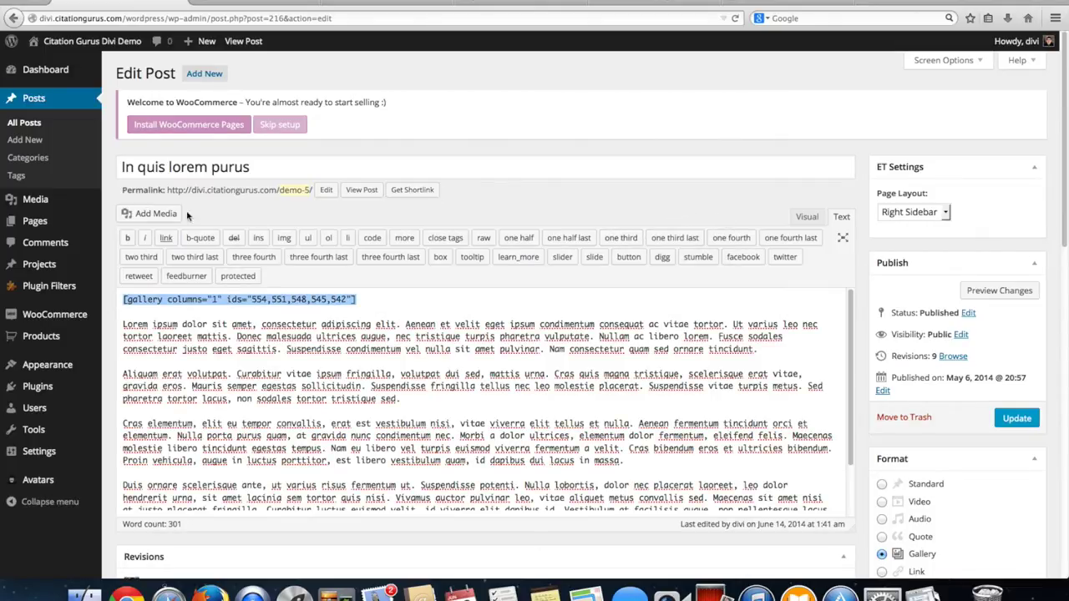
Choose six images for a new gallery, from the business cards to the red S logo
left_click(159, 213)
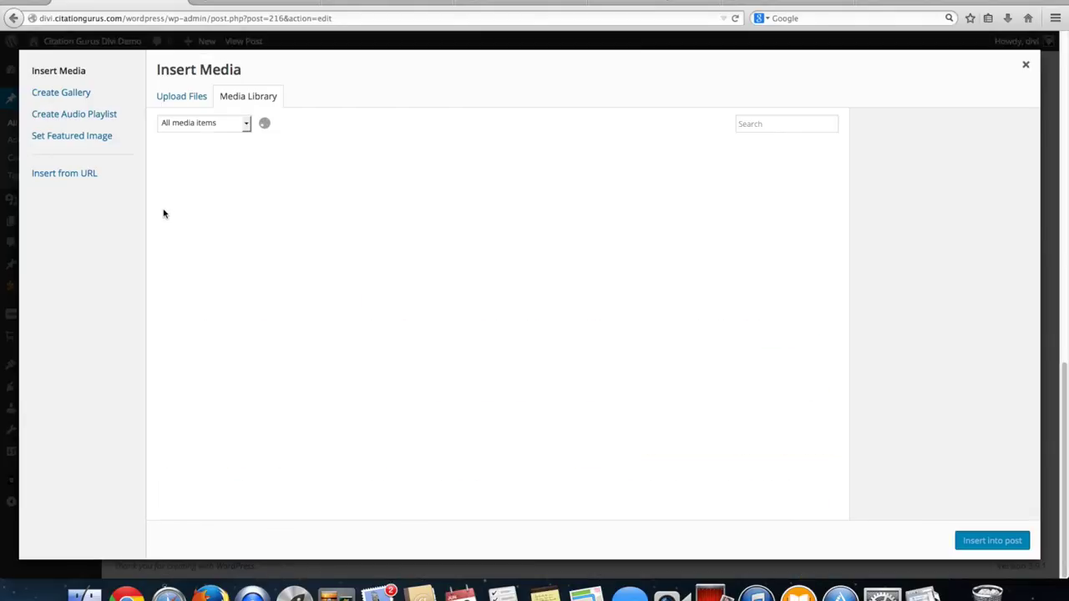
left_click(52, 97)
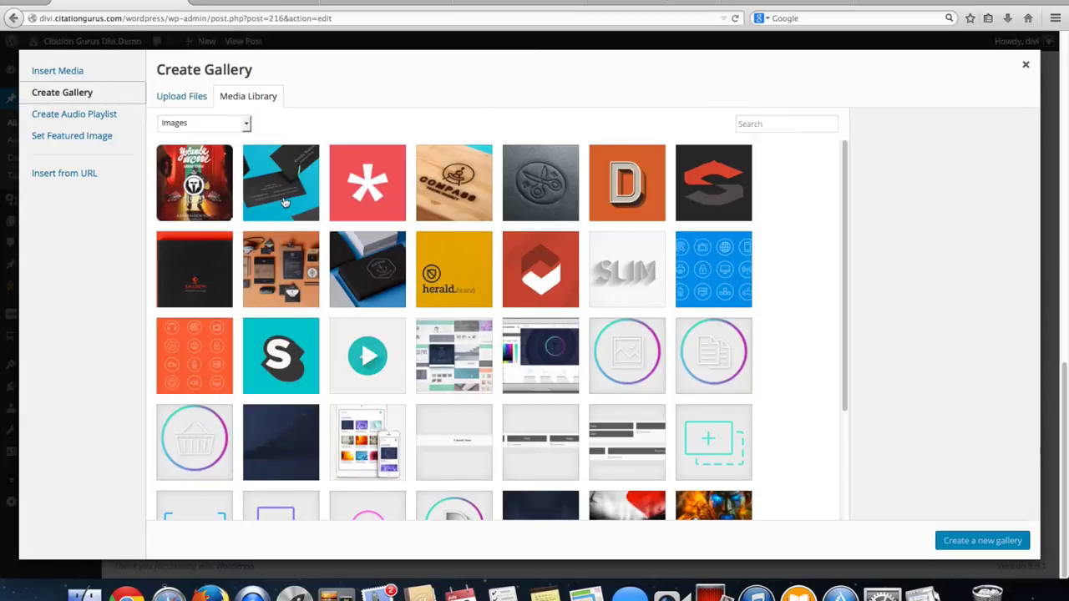
left_click(284, 202)
left_click(363, 209)
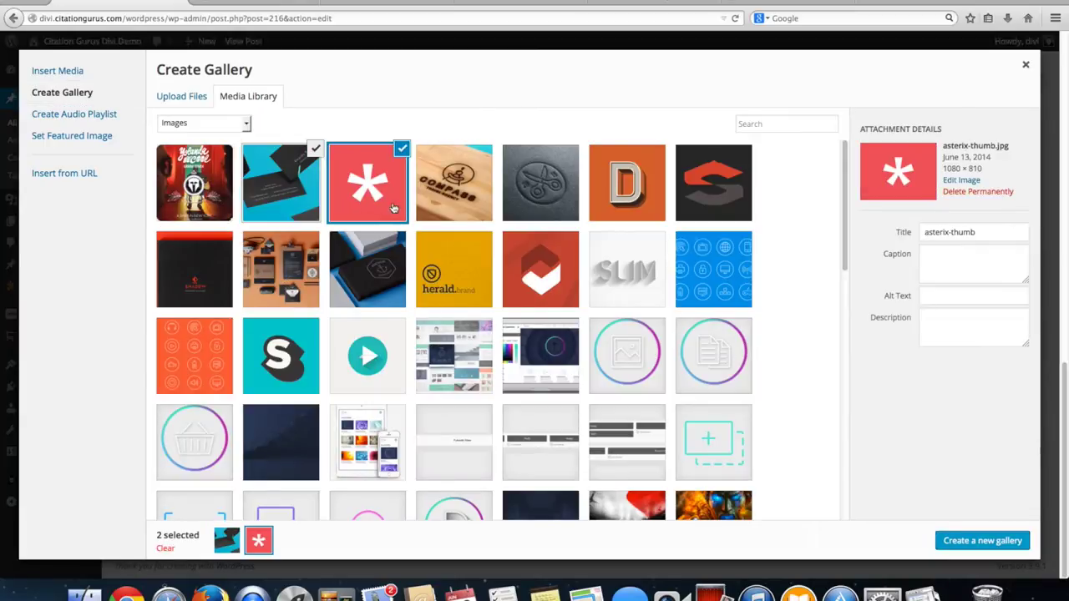
left_click(449, 206)
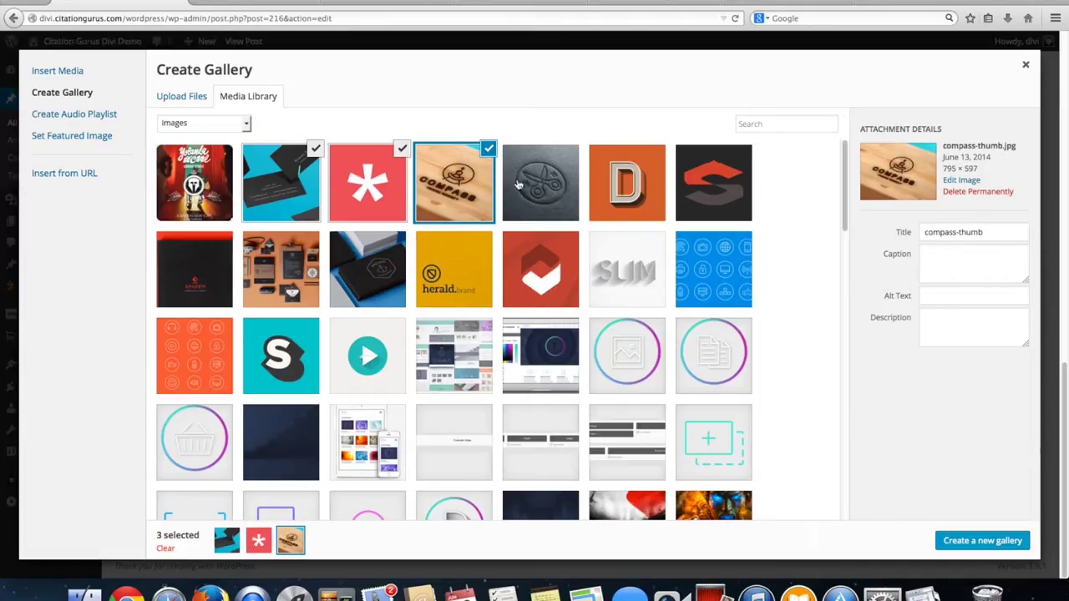
left_click(552, 193)
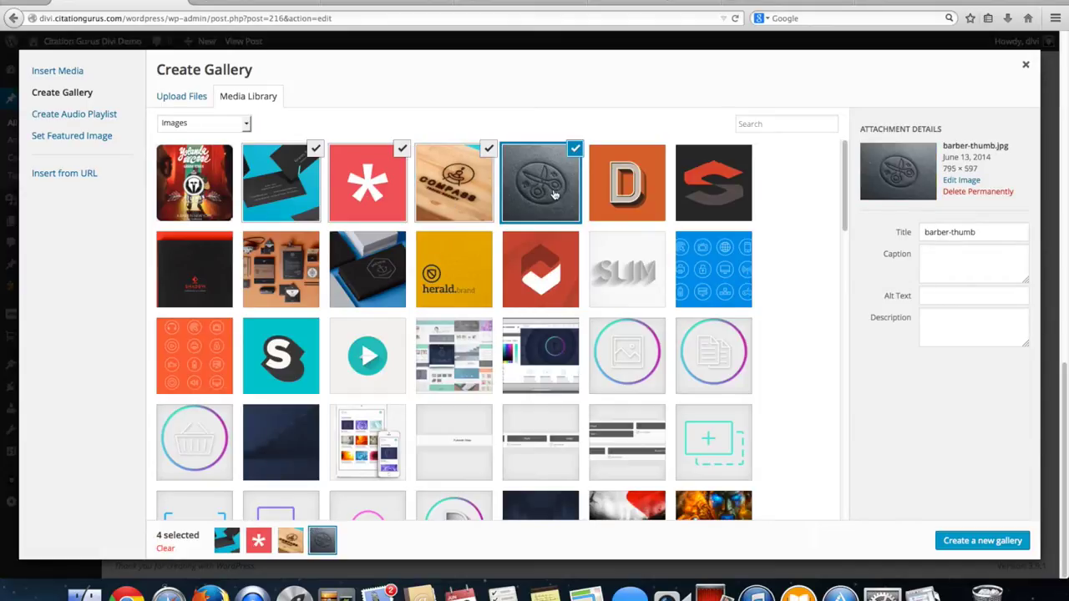
left_click(625, 198)
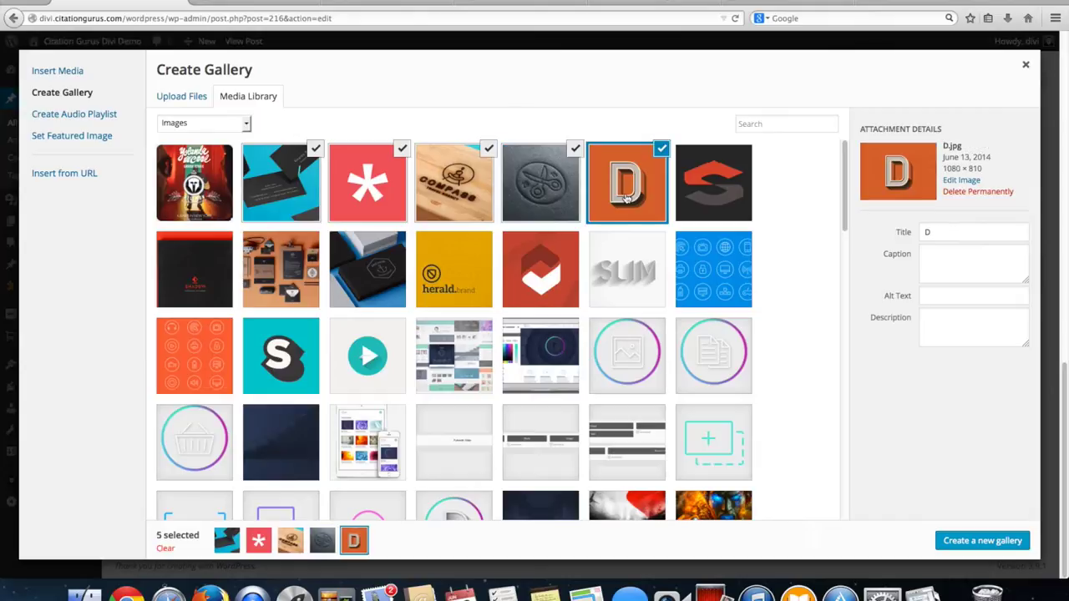
left_click(706, 213)
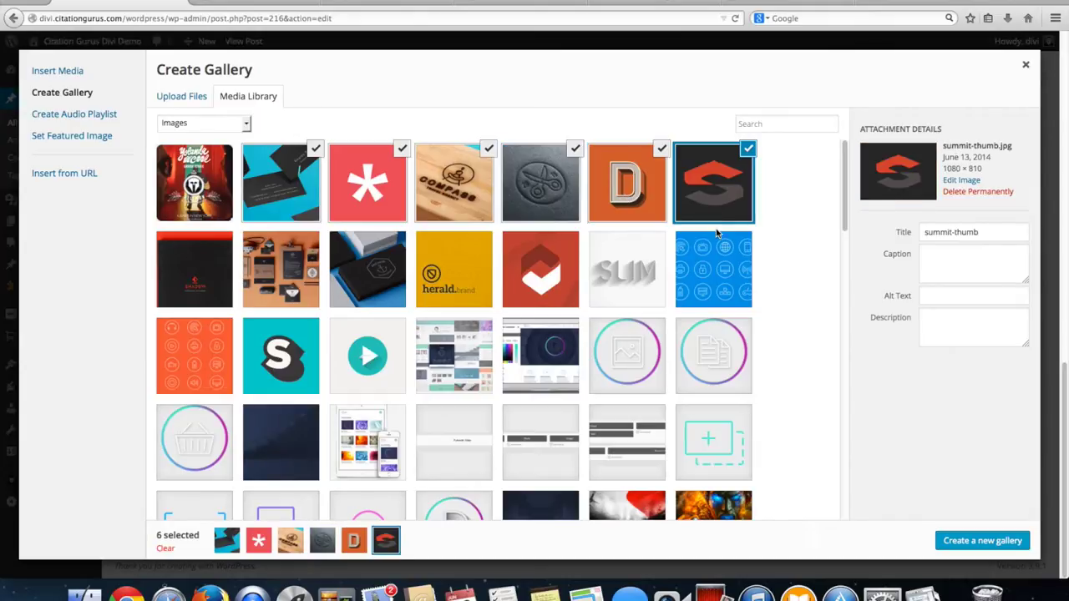
Insert the six-image gallery into the post, update it, and go to the blog page
left_click(969, 541)
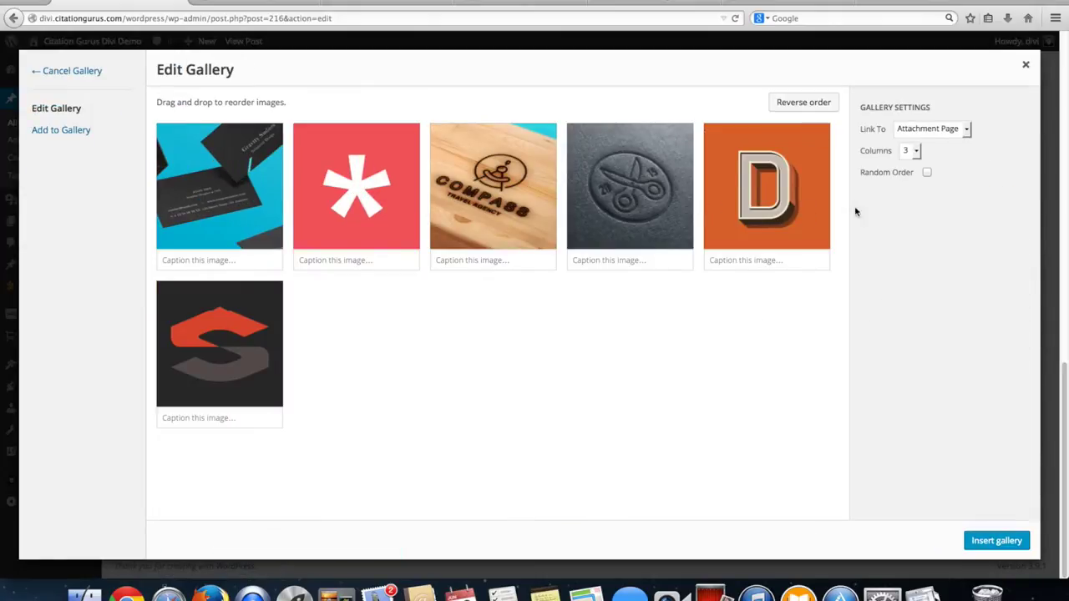
left_click(997, 541)
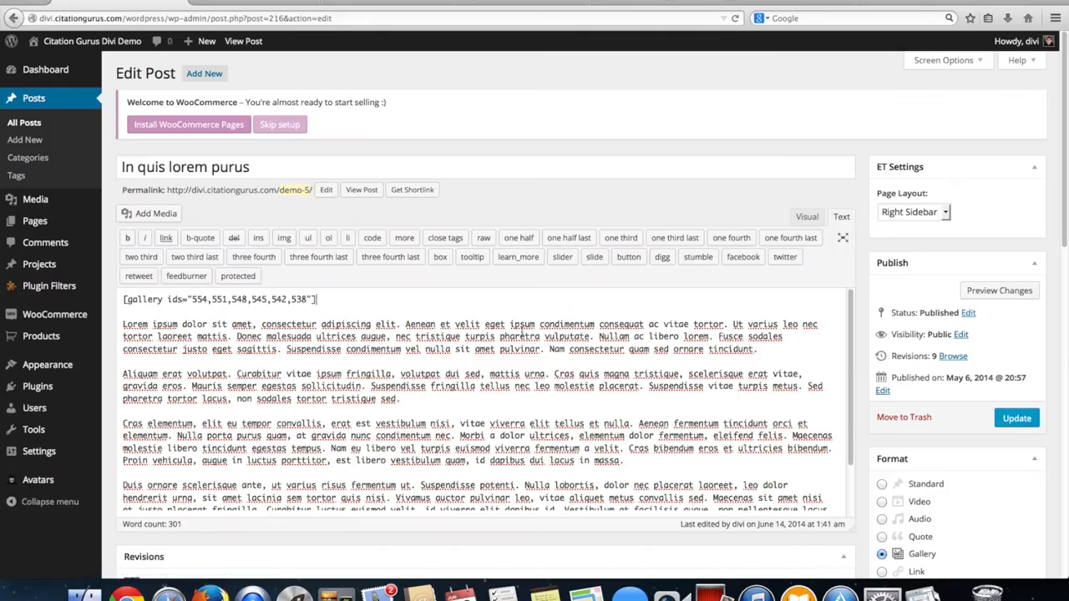
left_click(1014, 420)
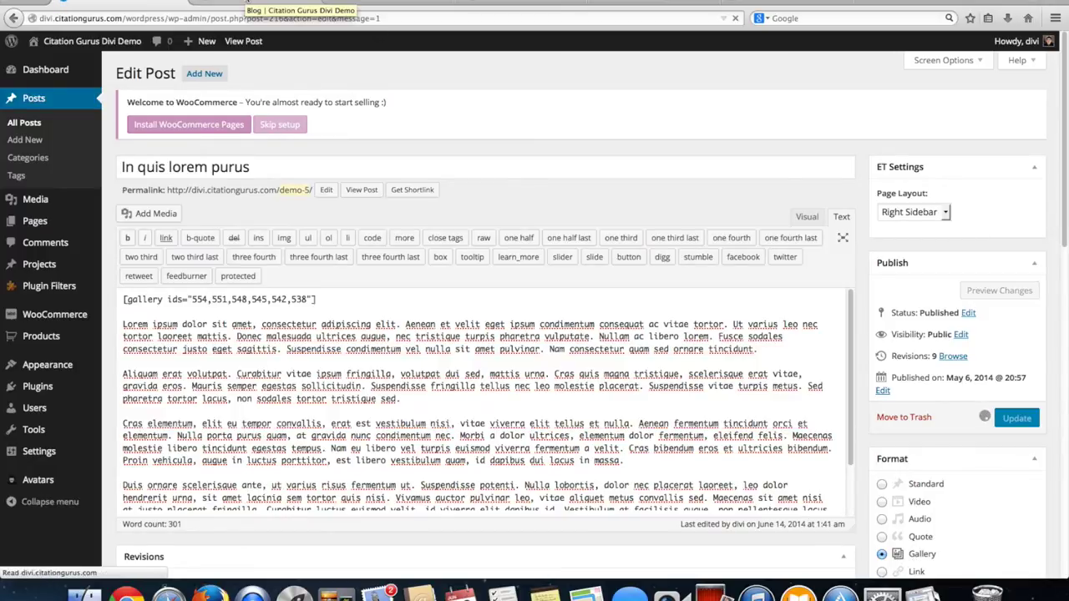
left_click(246, 2)
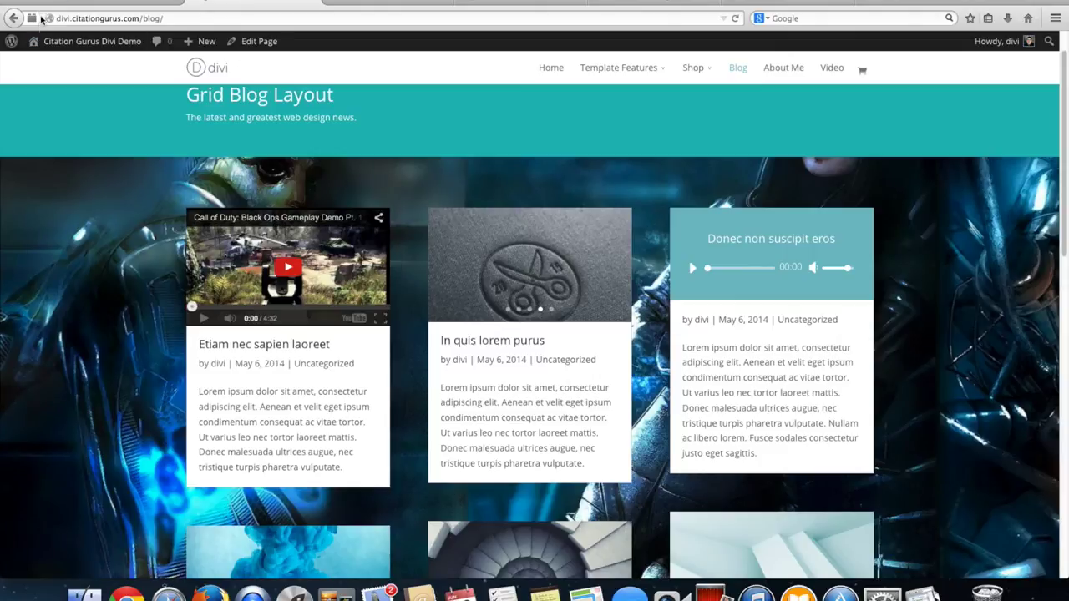
Reload the blog and advance the 'In quis lorem purus' slider to its sixth image, the red S logo
left_click(735, 19)
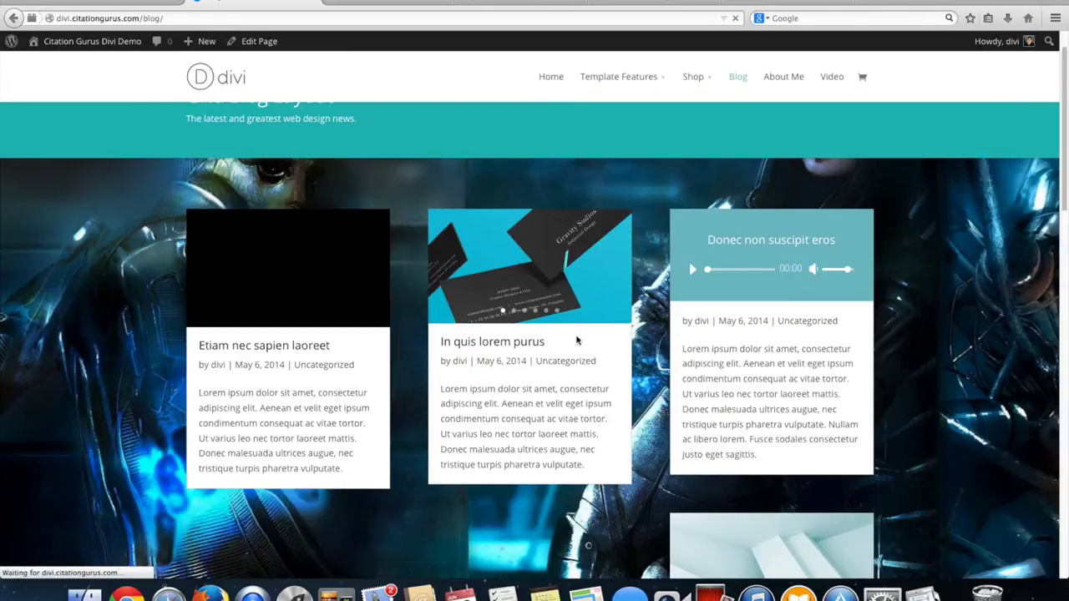
mouse_move(600, 294)
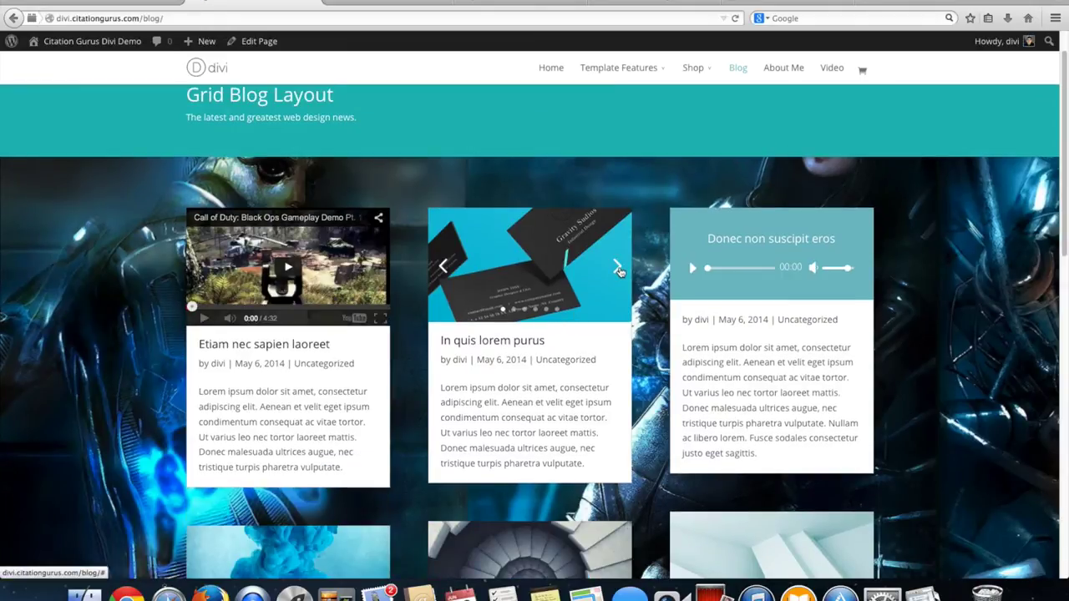
left_click(618, 268)
left_click(619, 268)
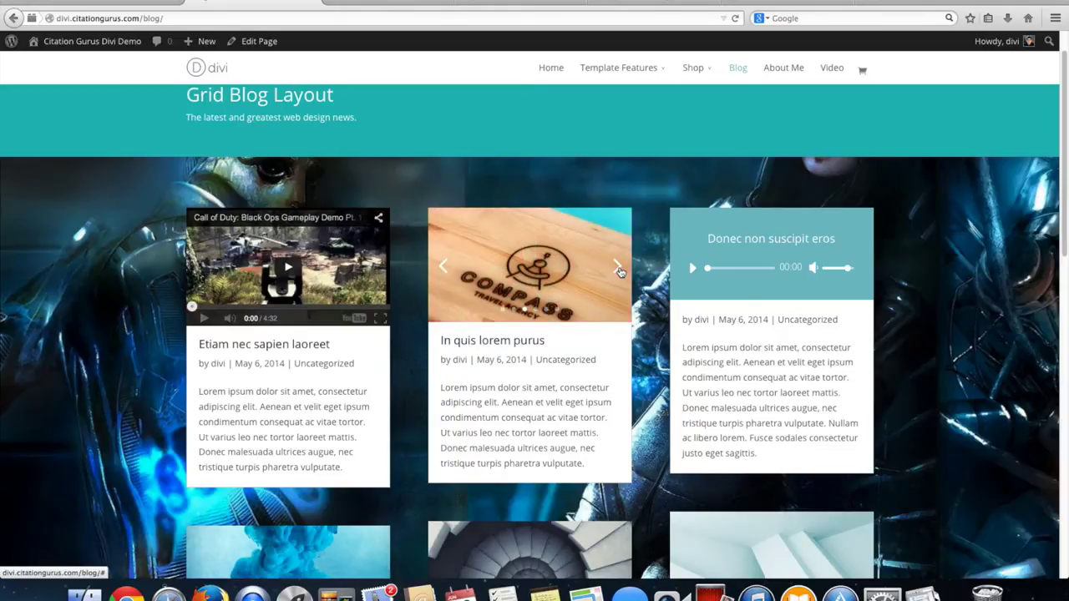
left_click(618, 268)
left_click(619, 268)
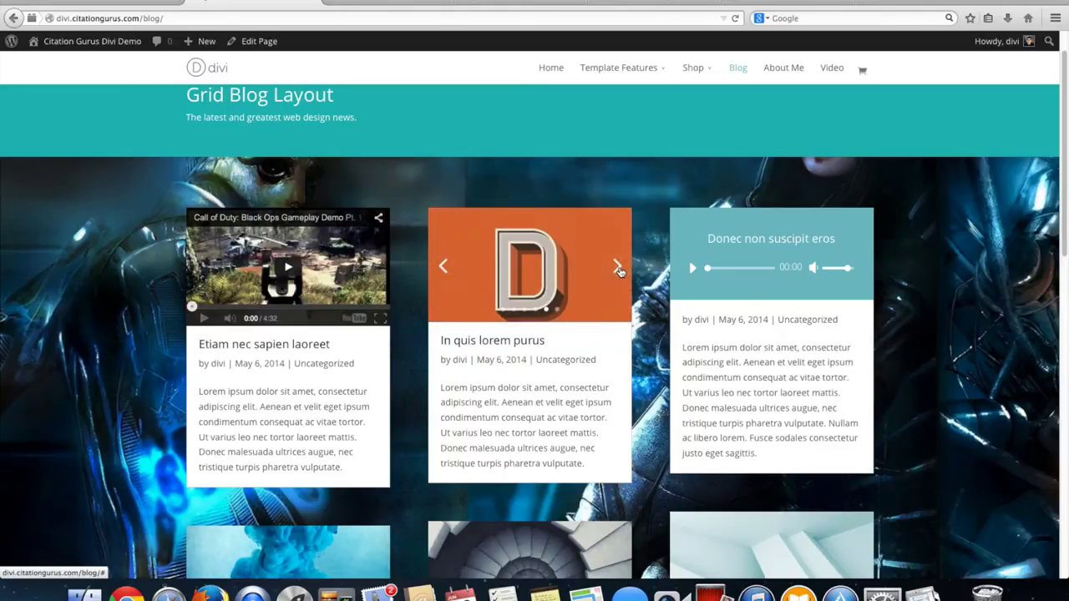
left_click(618, 268)
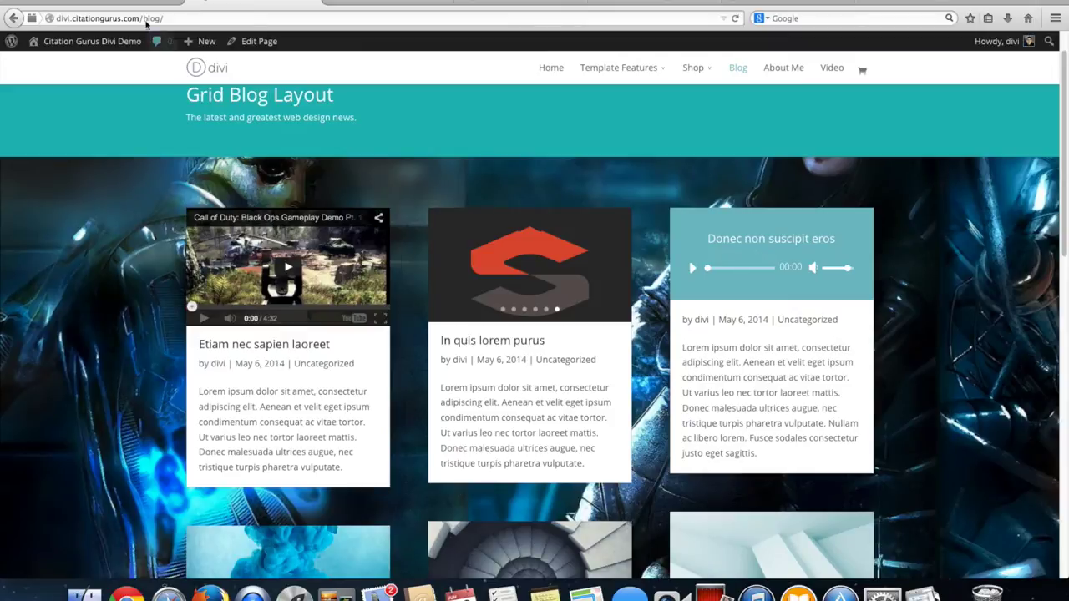
Open 'Donec non suscipit eros', select its [audio] shortcode line, and set the post format to Audio
left_click(112, 5)
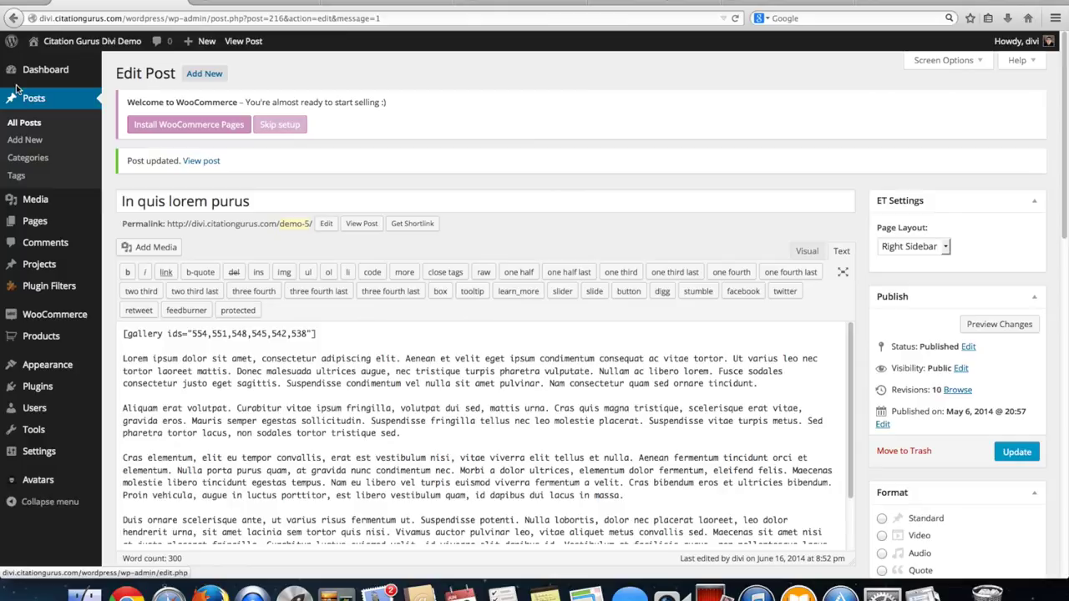
left_click(36, 104)
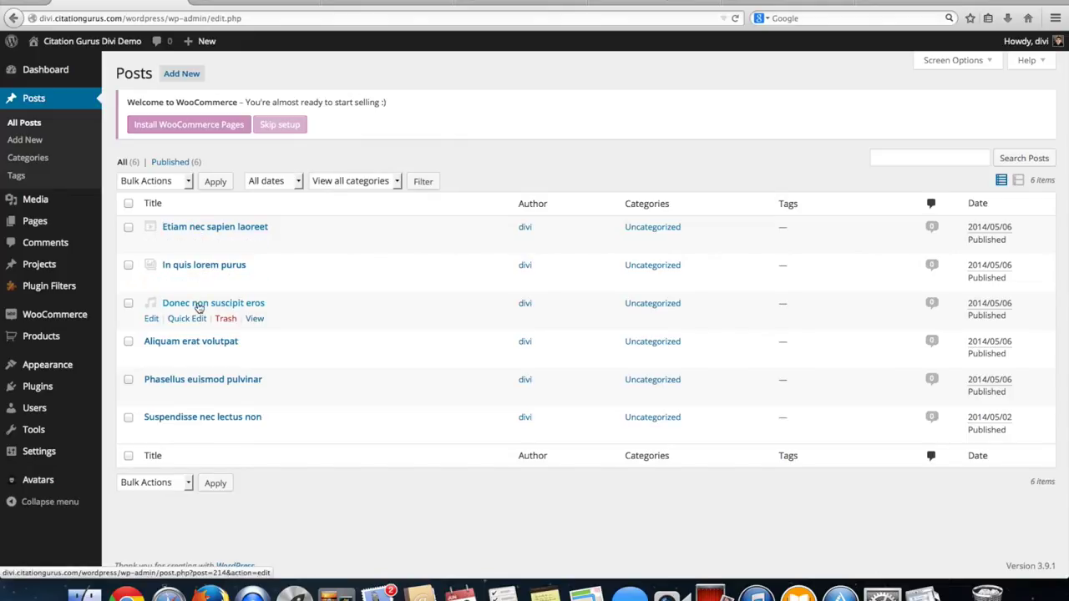
left_click(199, 307)
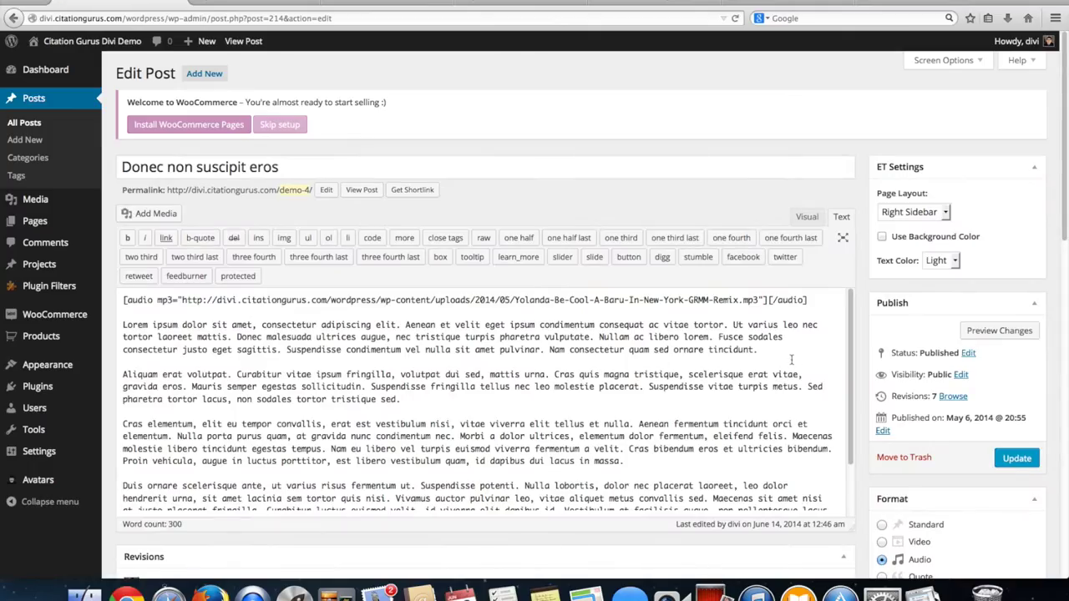
left_click_drag(808, 299, 124, 292)
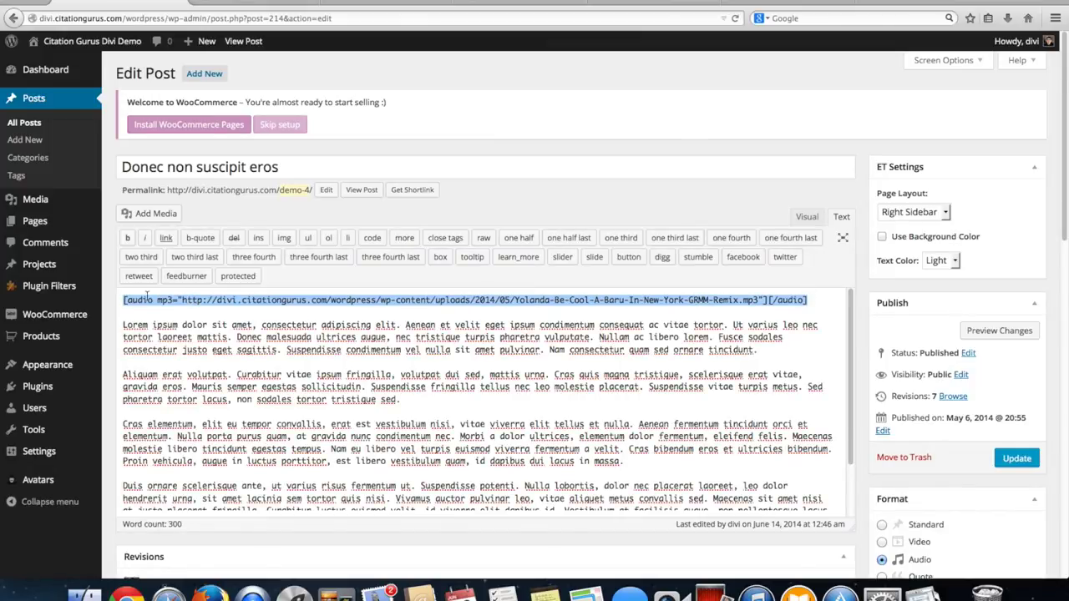
scroll(916, 492, "down", 1)
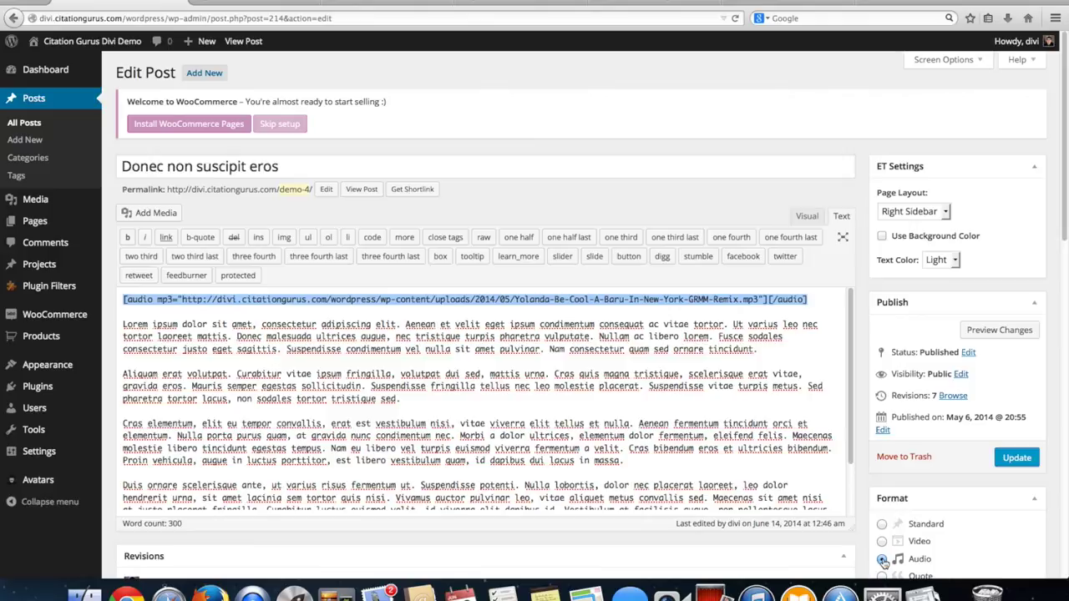
left_click(883, 560)
Insert the Remix mp3 at the top of 'Donec non suscipit eros' and update the post
left_click(153, 216)
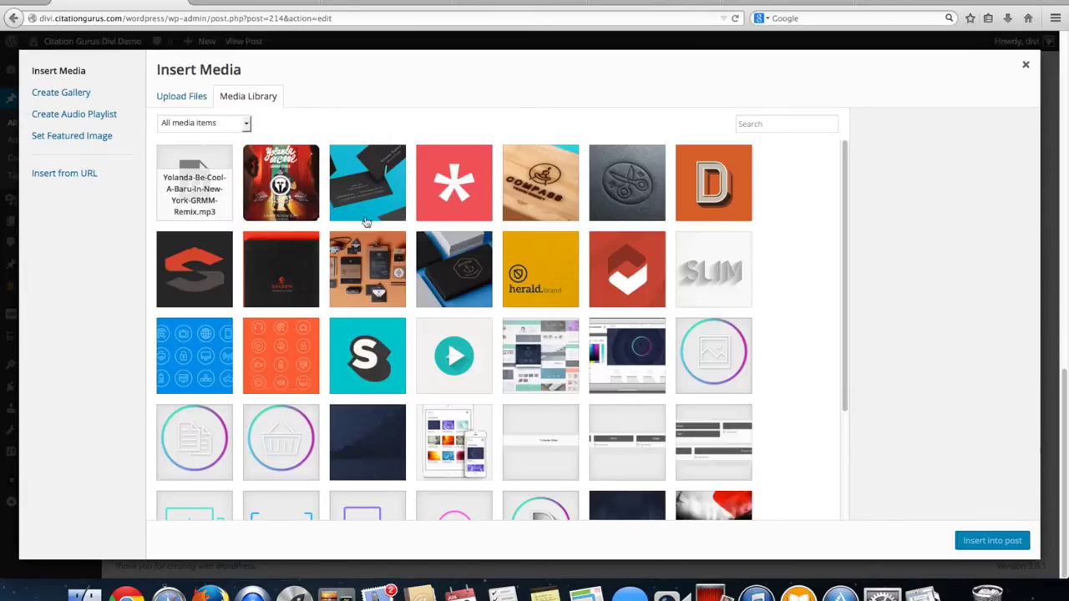
left_click(194, 191)
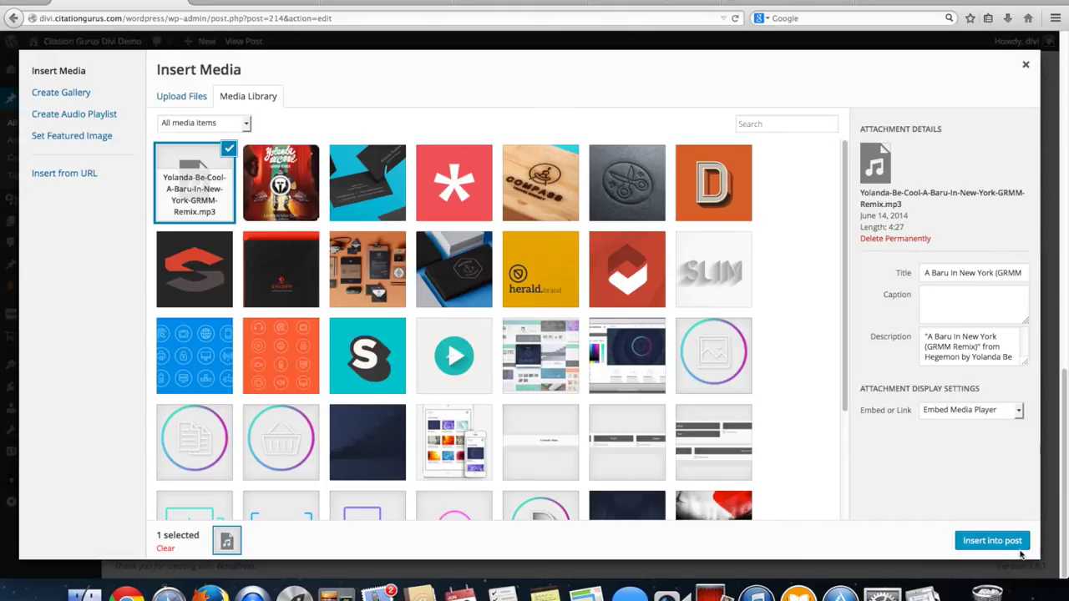
left_click(992, 541)
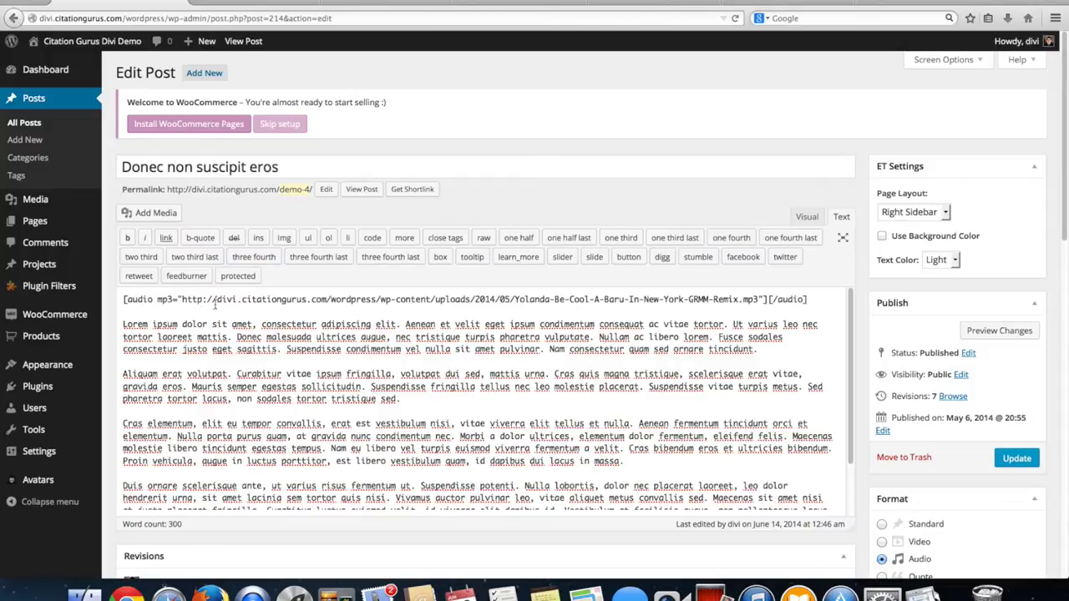
left_click(1015, 460)
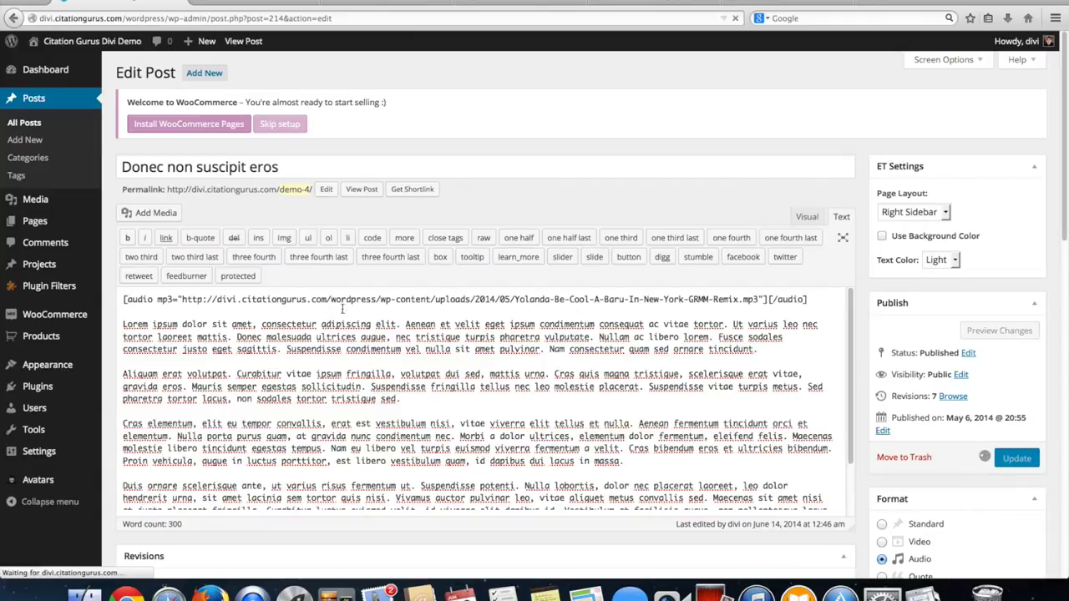
On the blog grid, play and pause the audio post's player and the video post's YouTube embed
left_click(255, 5)
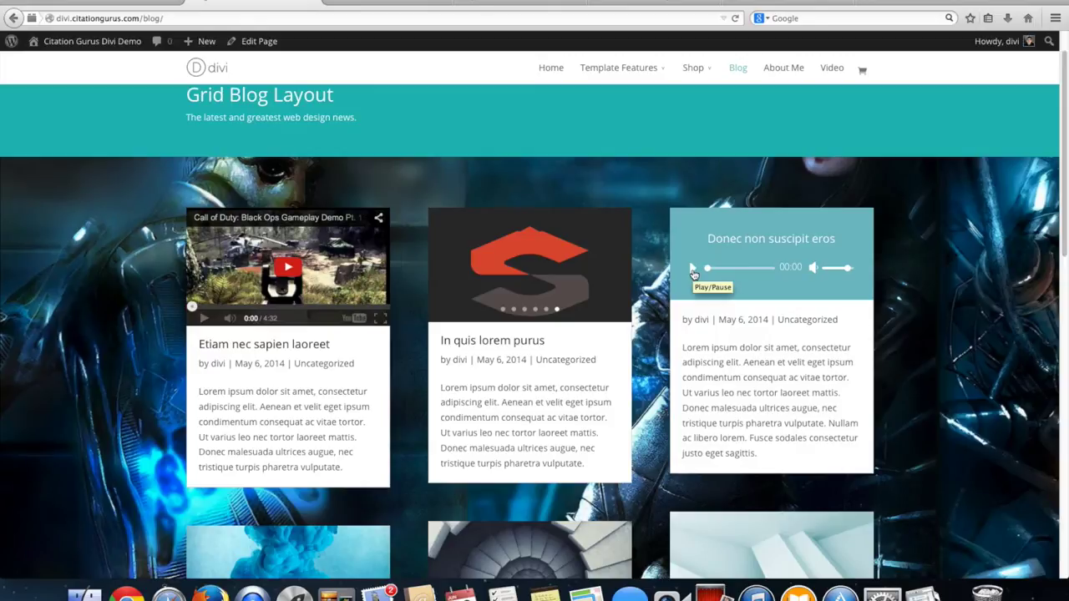
left_click(692, 268)
left_click(693, 269)
left_click(296, 276)
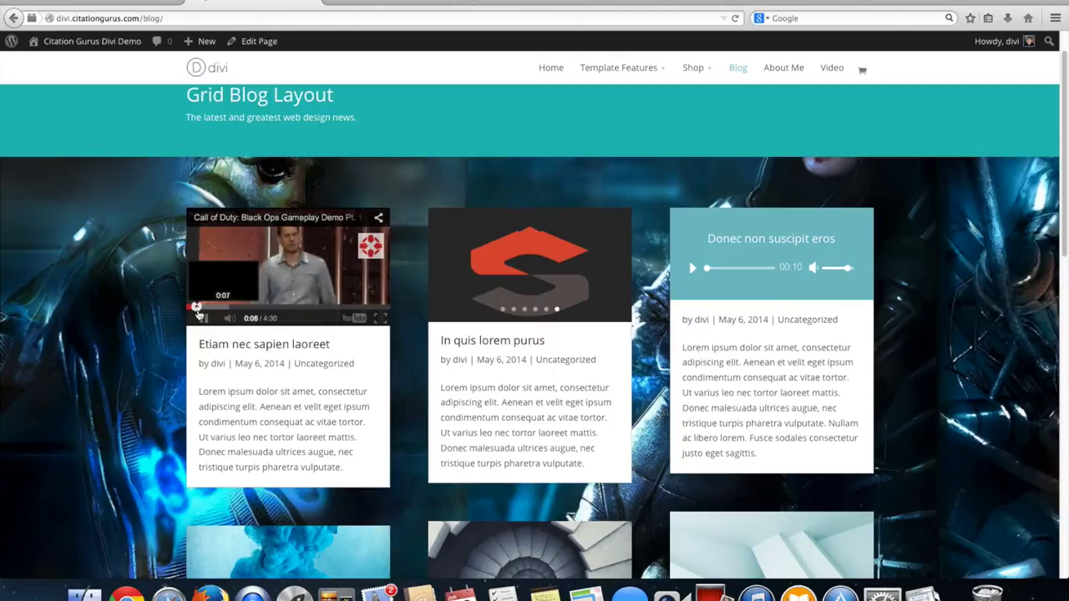
left_click(266, 255)
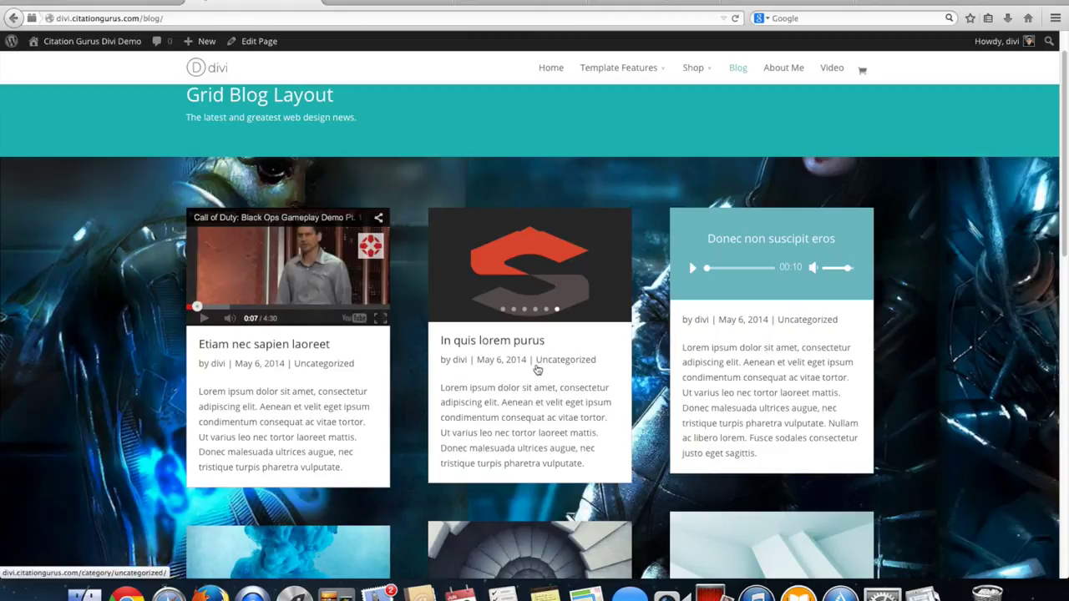
scroll(537, 370, "down", 5)
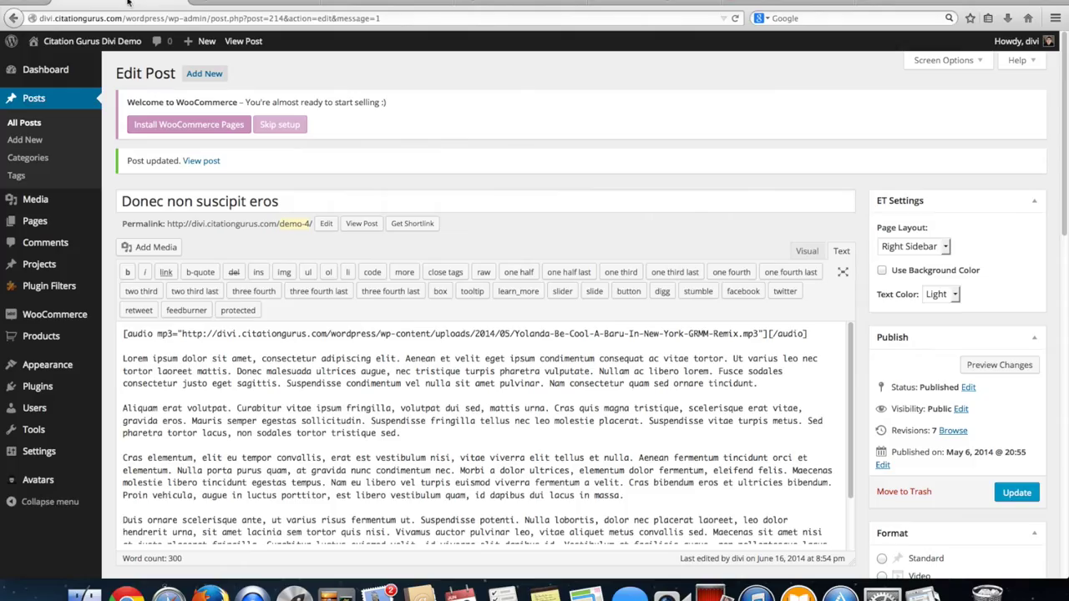
Open the 'Suspendisse nec lectus non' post and select the start of its body text
mouse_move(75, 196)
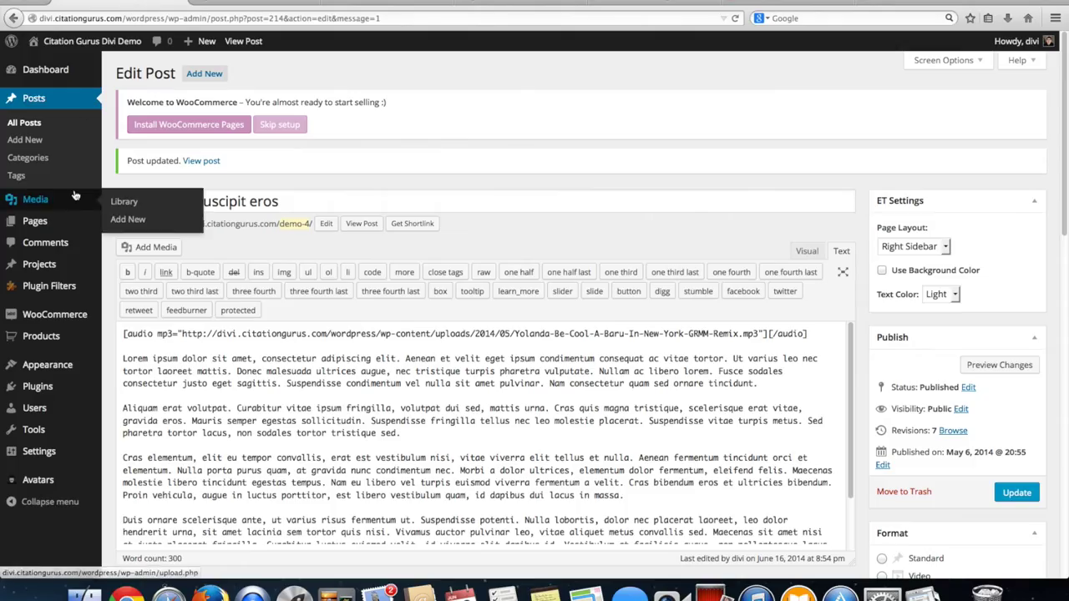
left_click(35, 100)
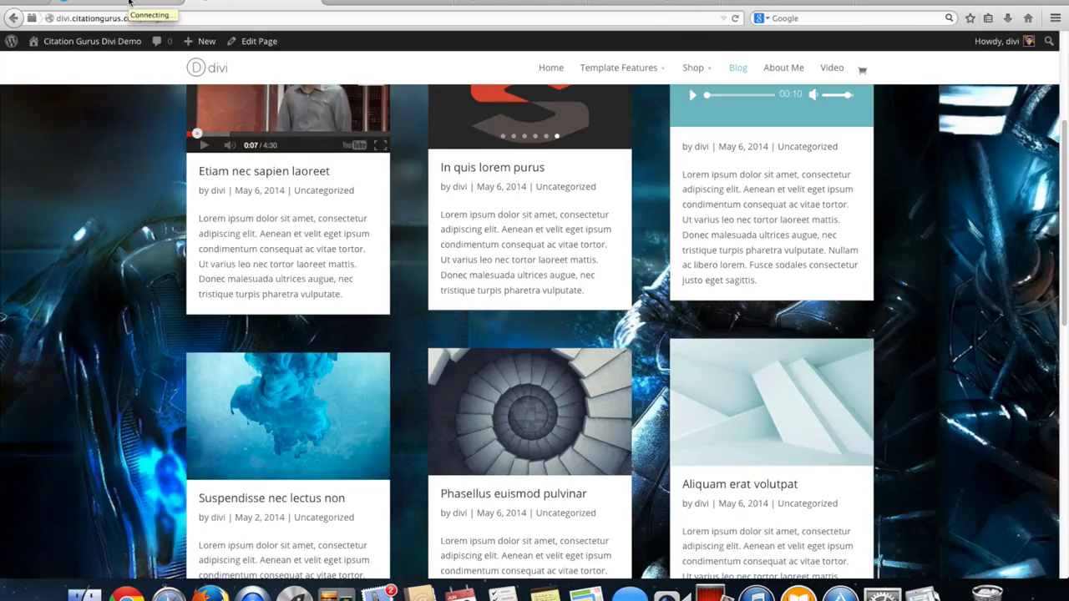
left_click(129, 3)
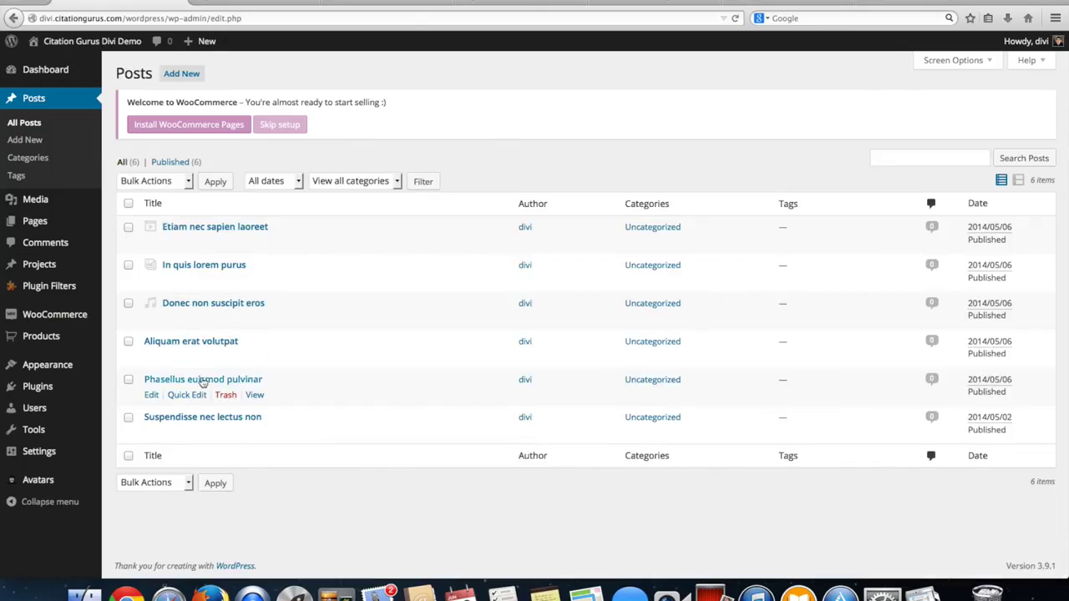
left_click(204, 420)
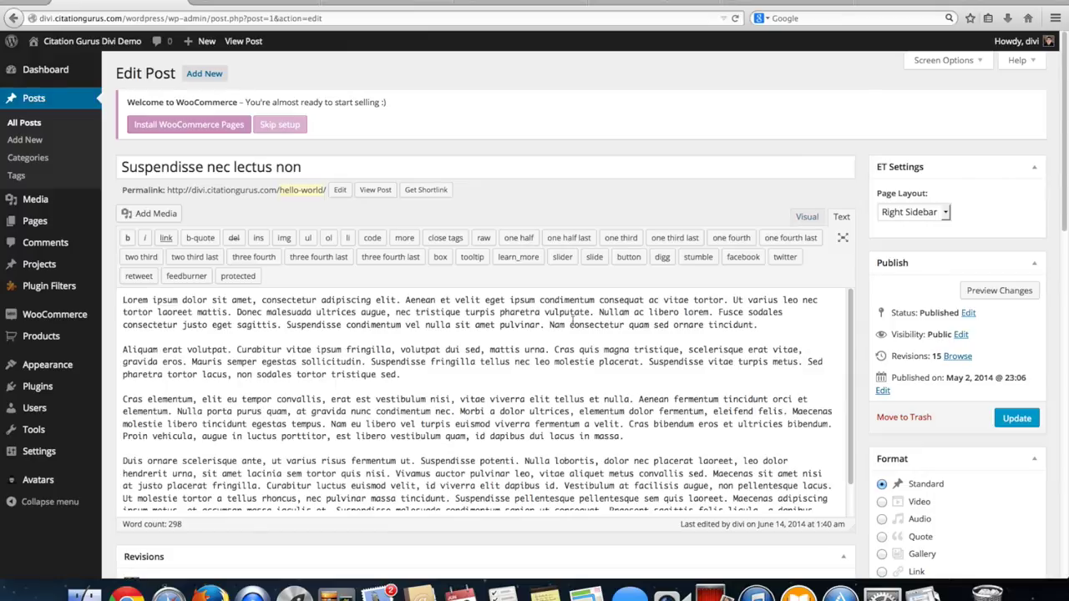
left_click_drag(386, 314, 106, 295)
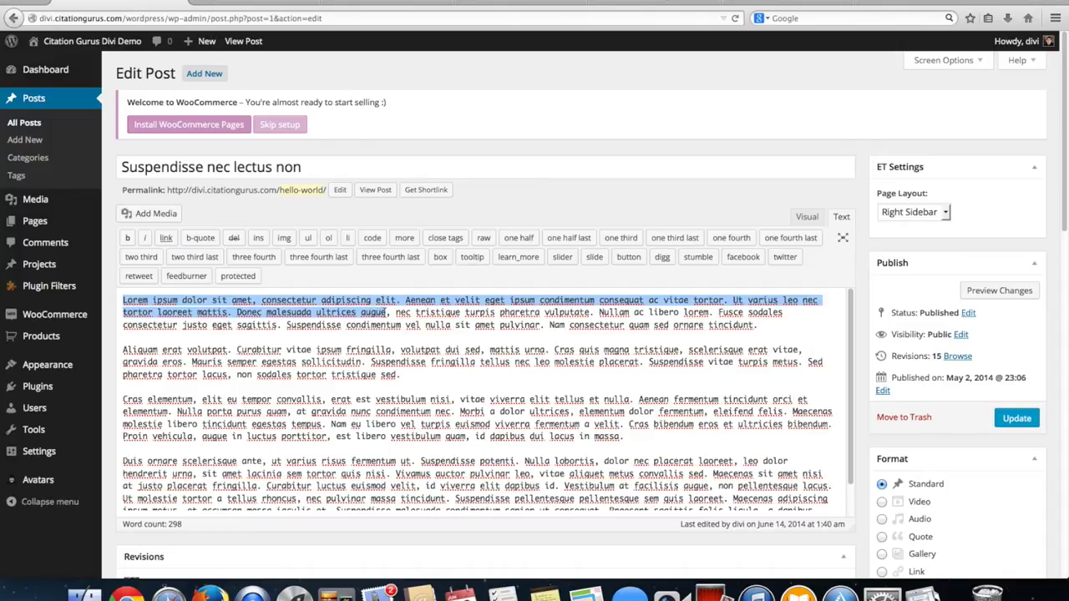
Add </blockquote> right after 'augue' and place the cursor before the opening 'Lorem'
left_click(386, 313)
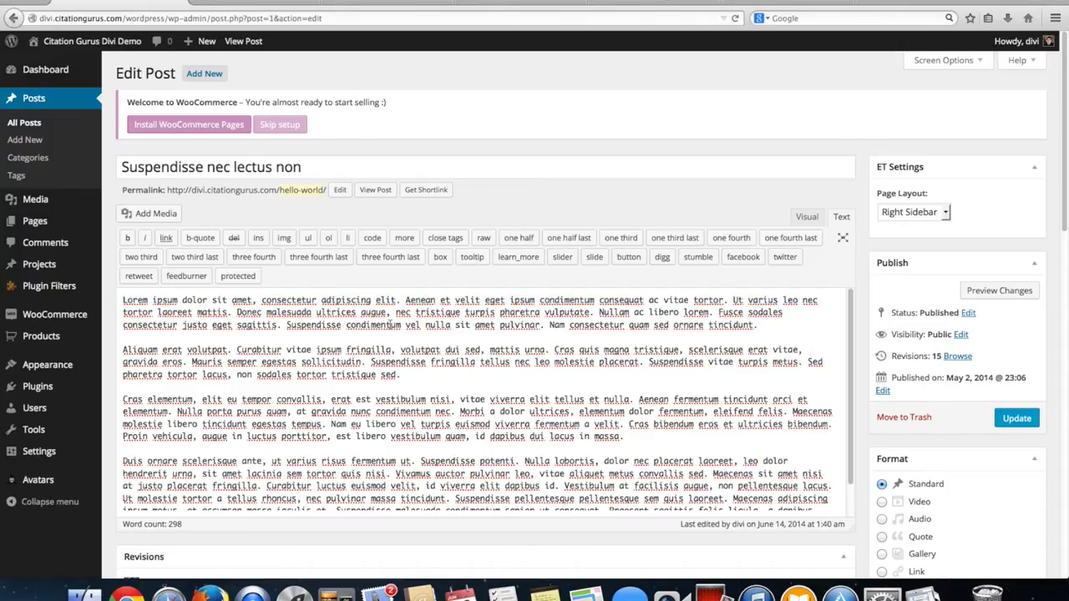
type("</")
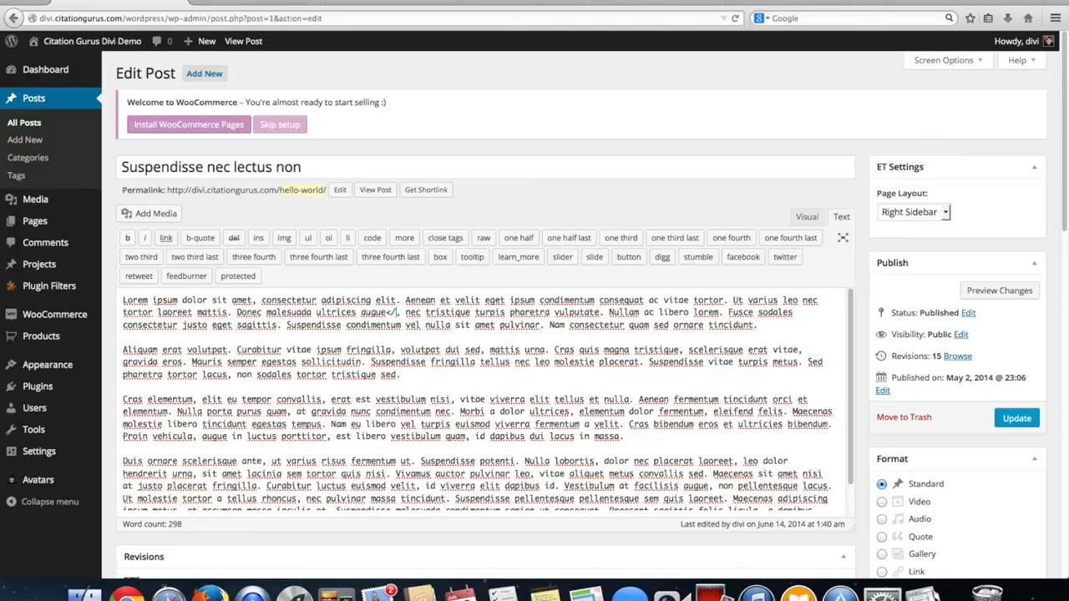
type("blockq")
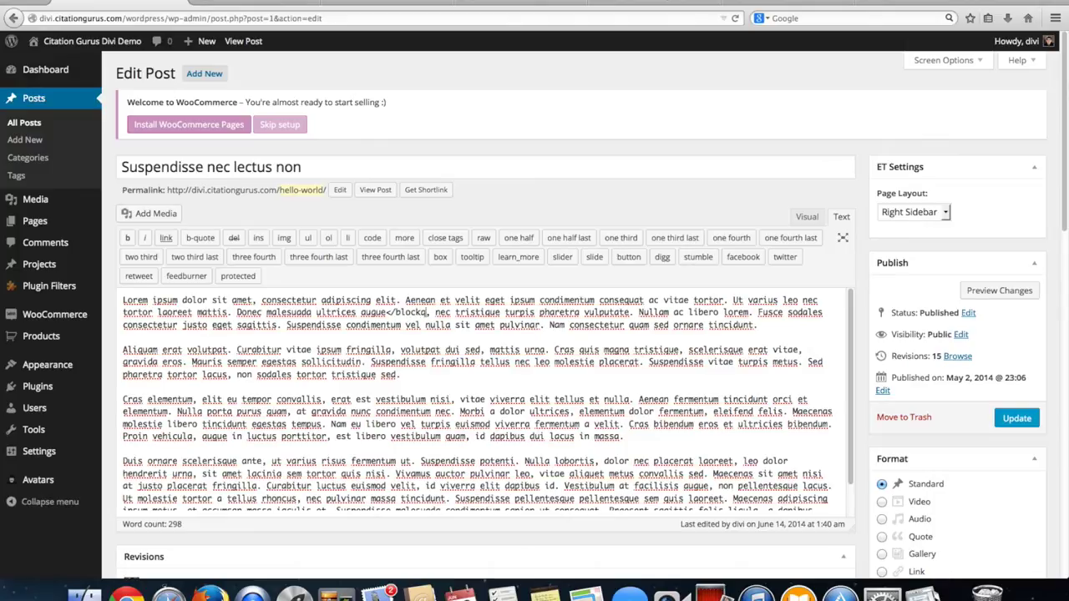
type("uote>")
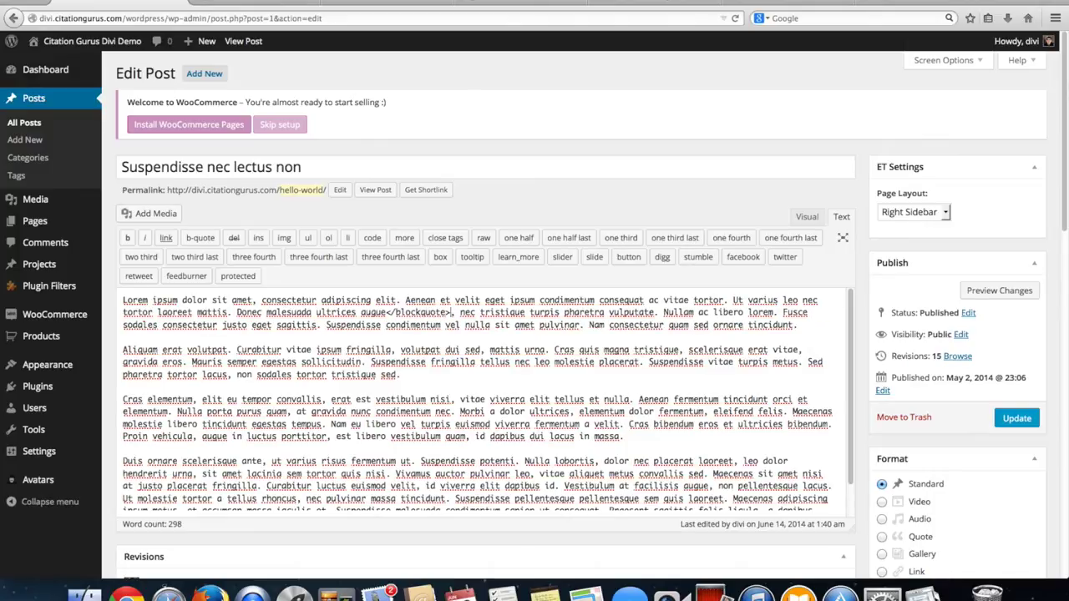
left_click(124, 300)
Wrap the opening passage in <blockquote>, make it a Quote post, update it, and return to the blog
type("<block")
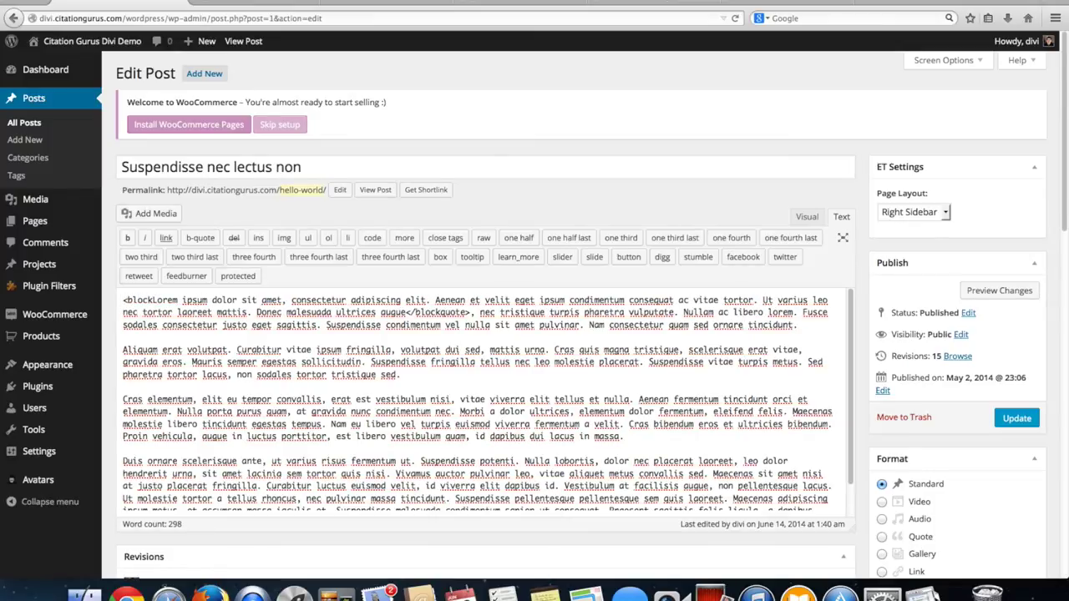
type("quote")
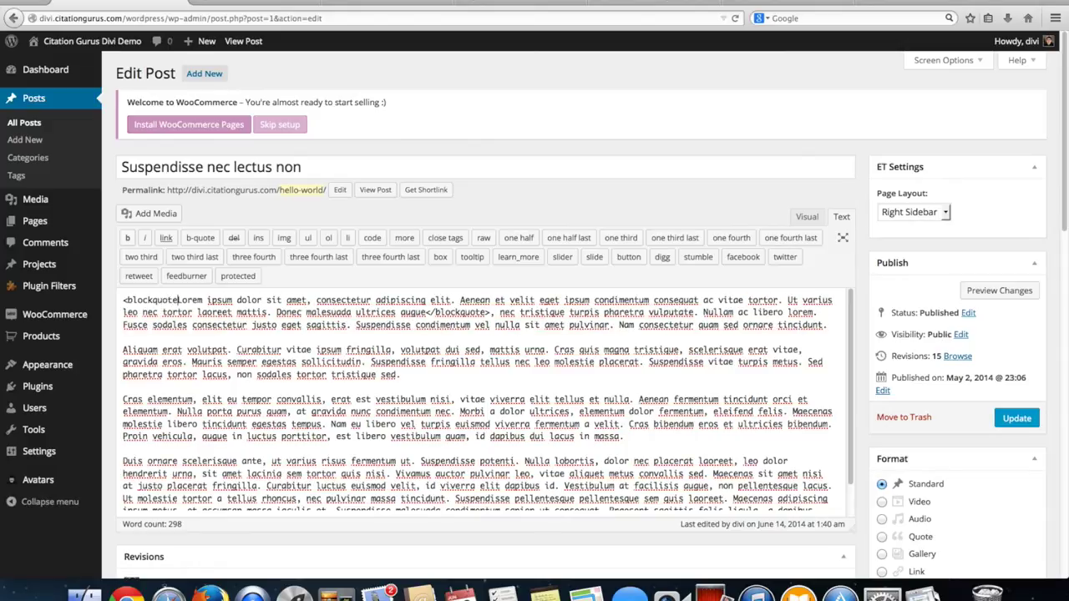
type(">")
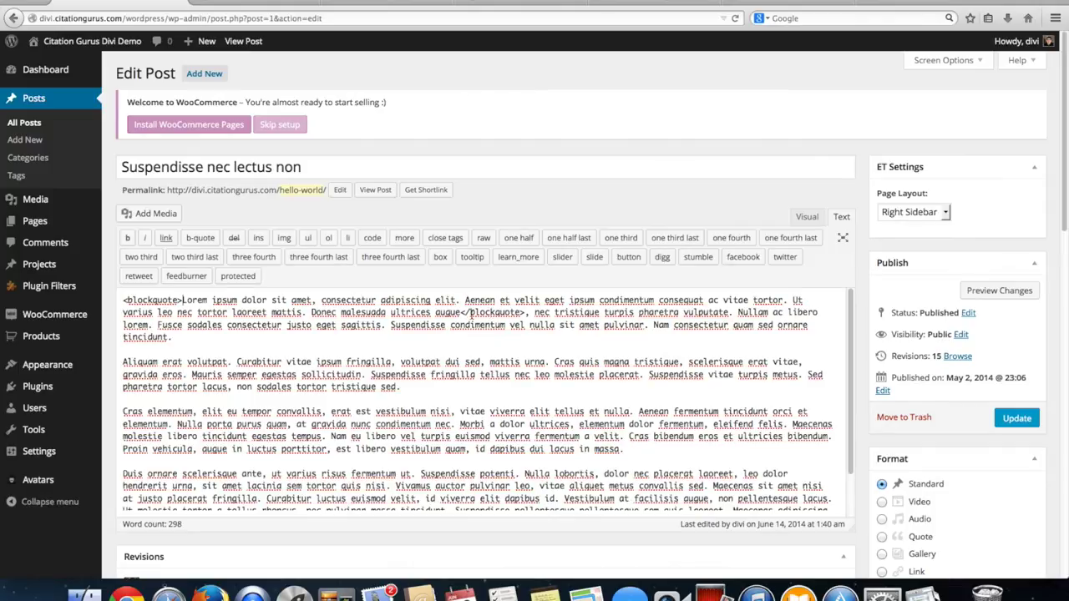
scroll(918, 460, "down", 1)
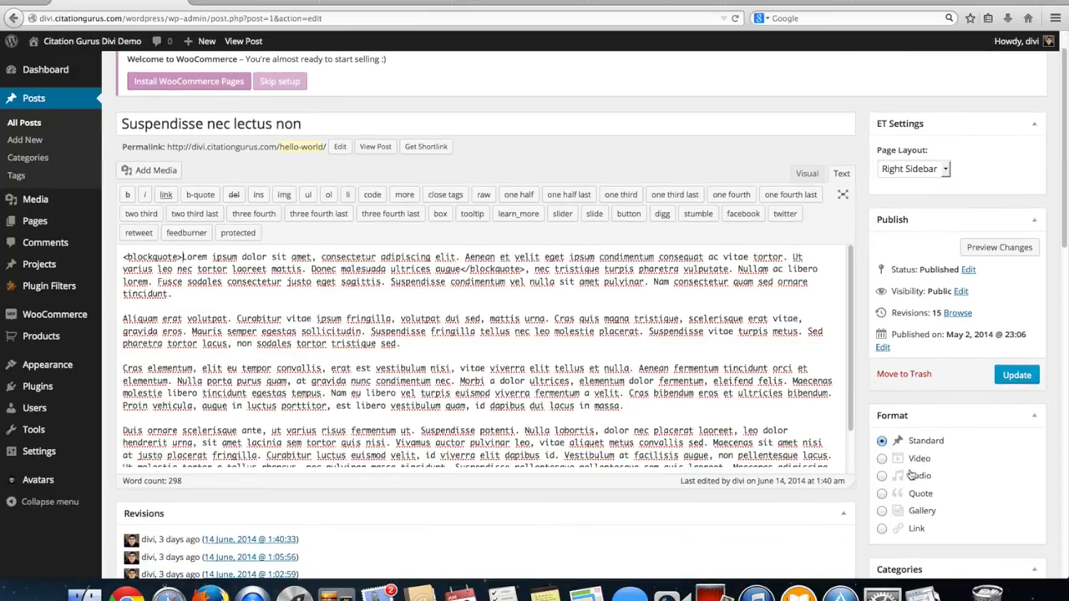
left_click(882, 494)
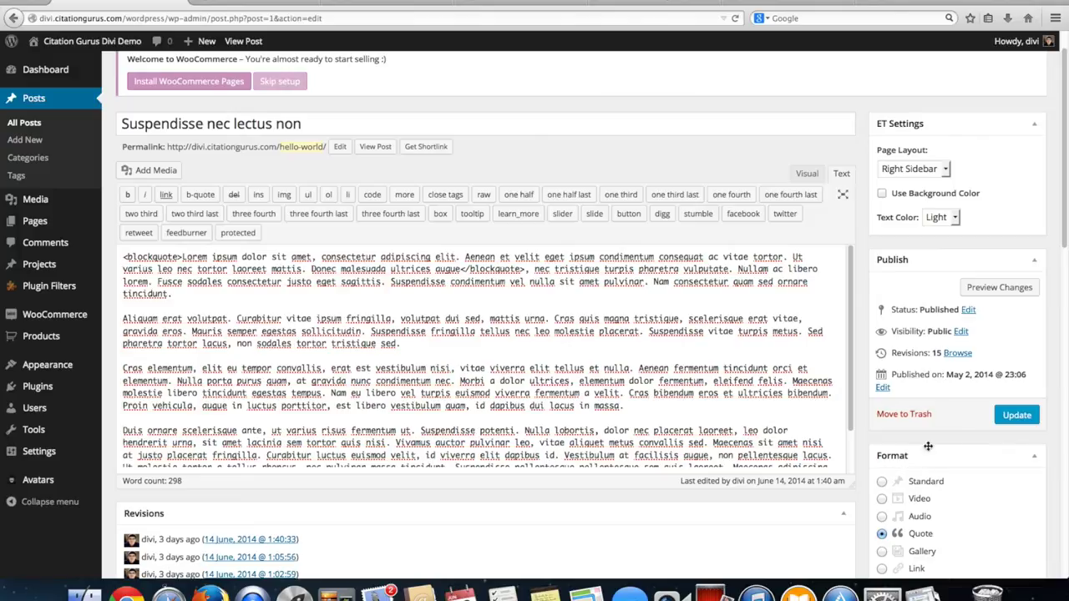
left_click(1014, 416)
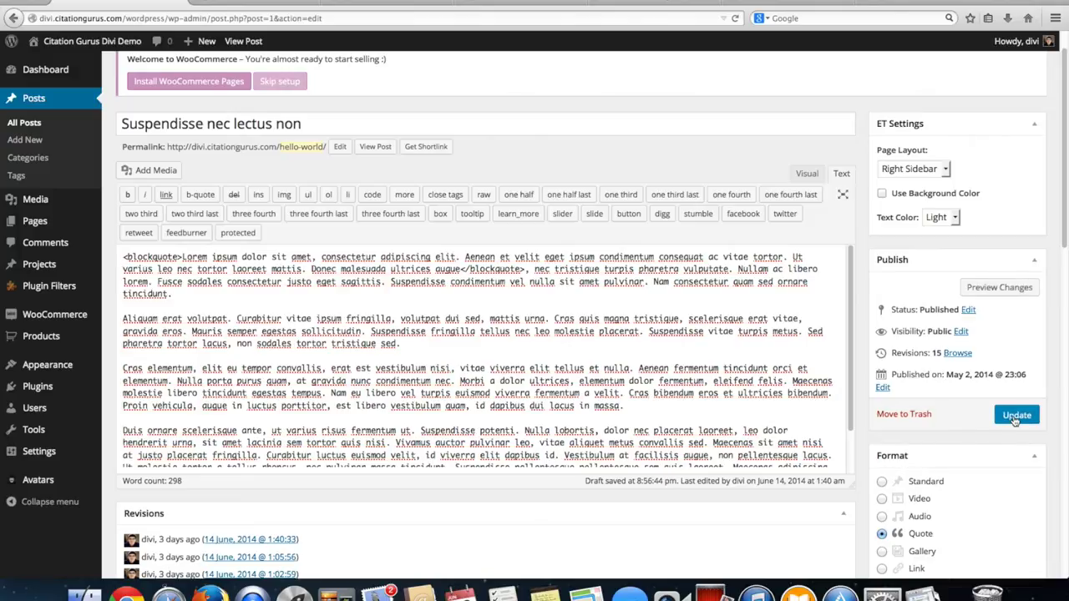
left_click(1015, 418)
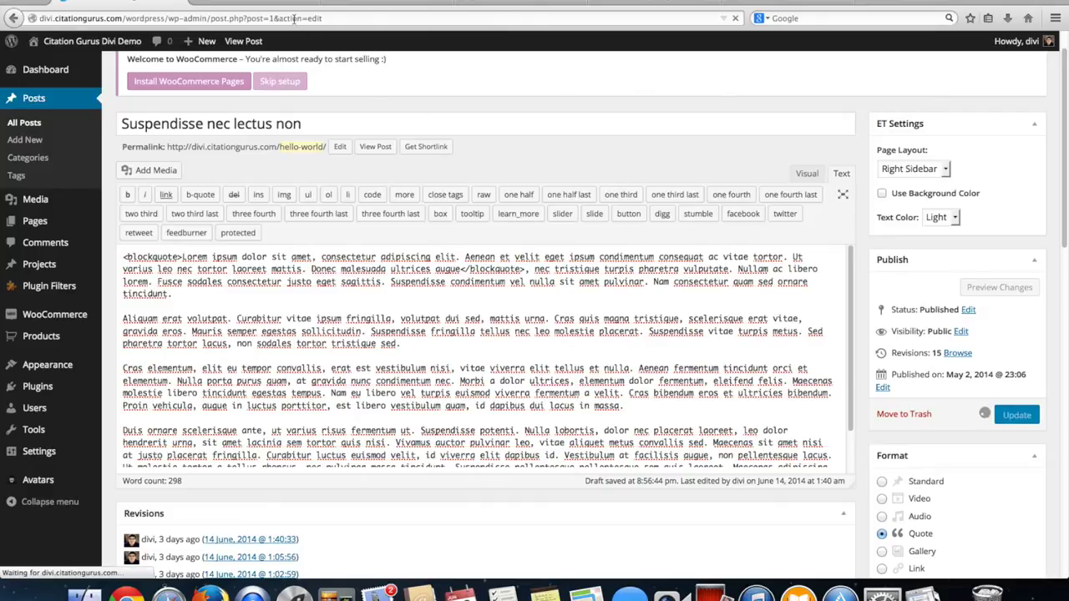
left_click(119, 3)
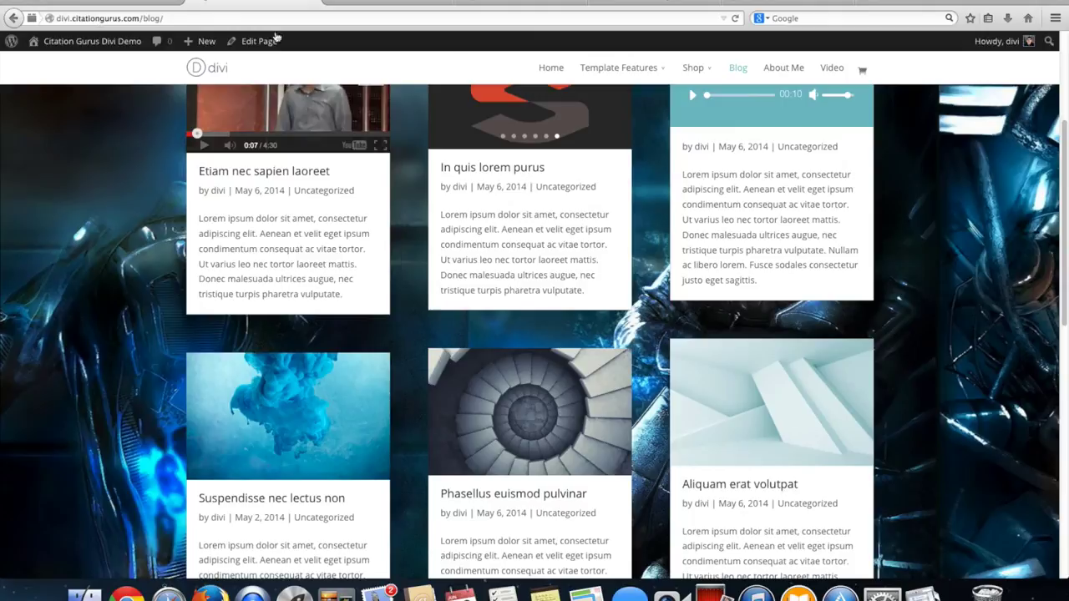
Reload the blog grid to show 'Suspendisse nec lectus non' as a teal quote card
left_click(735, 18)
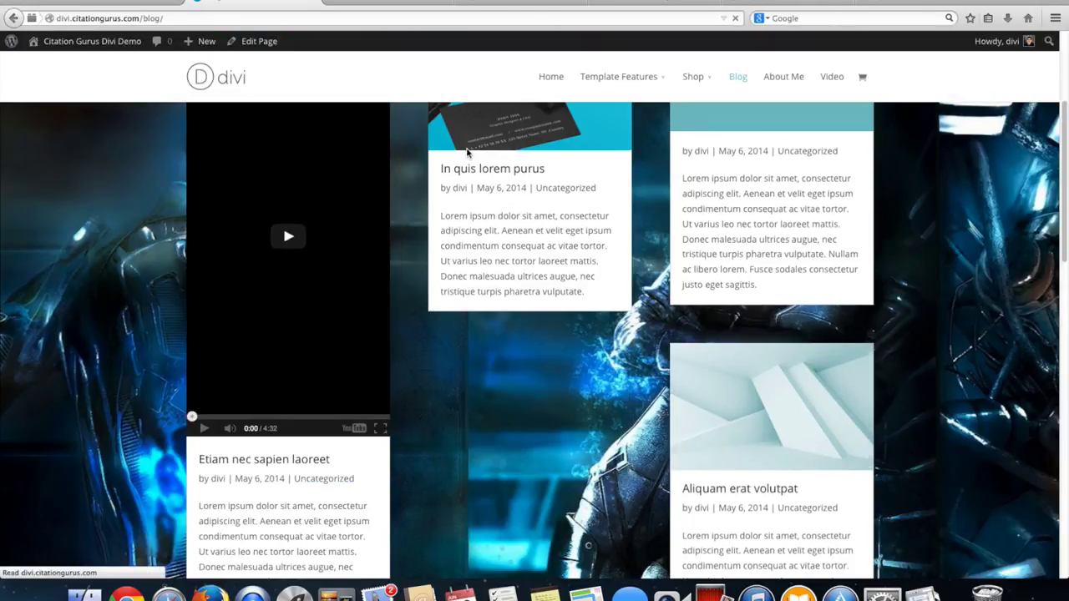
scroll(292, 279, "down", 5)
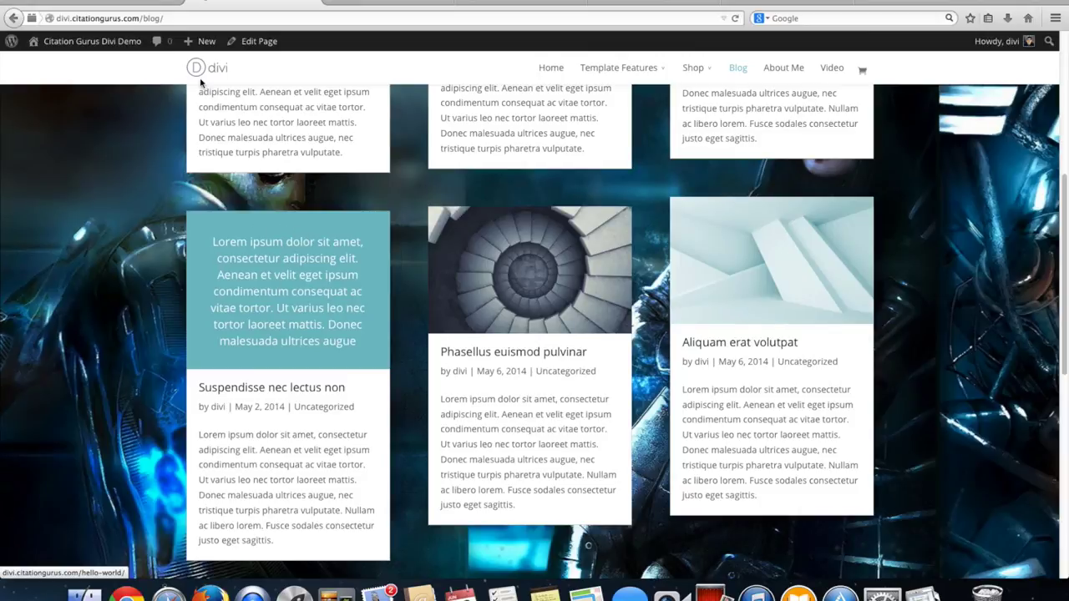
left_click(134, 3)
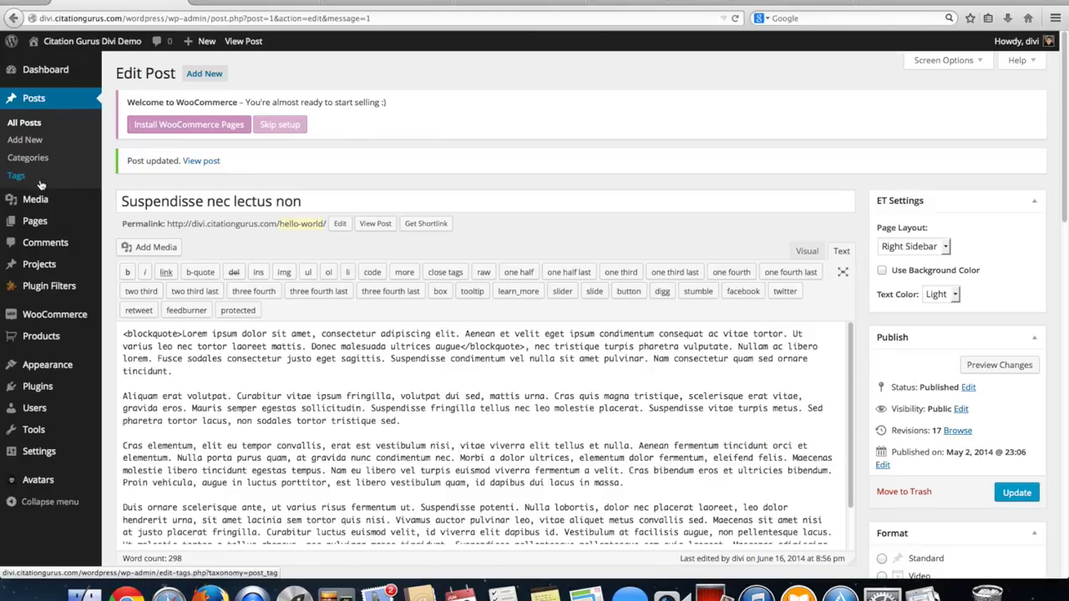
left_click(230, 4)
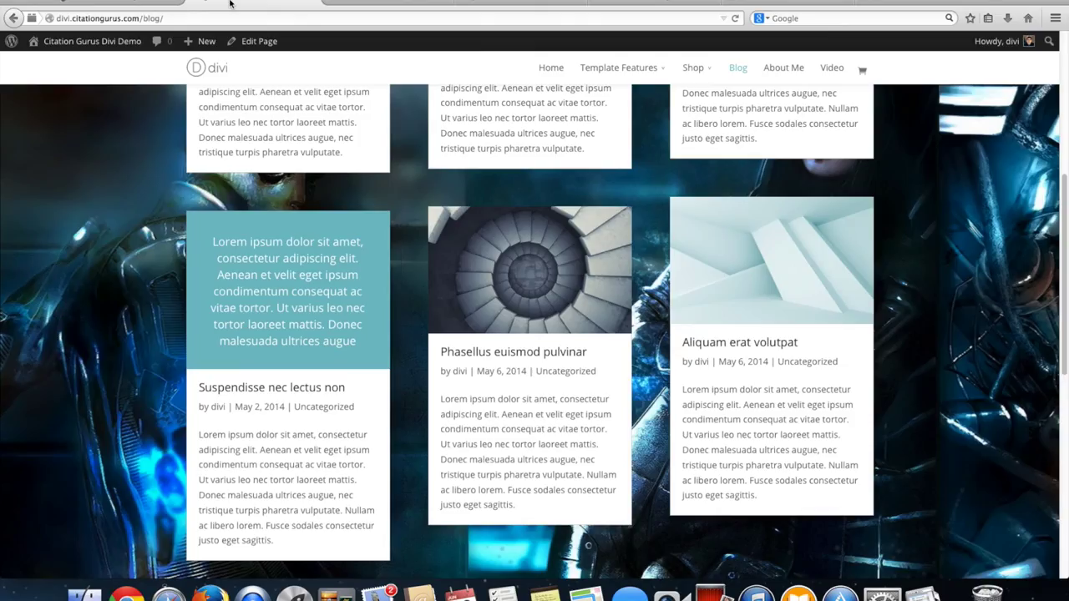
Open 'Phasellus euismod pulvinar' from the posts list and set its format to Link
left_click(128, 3)
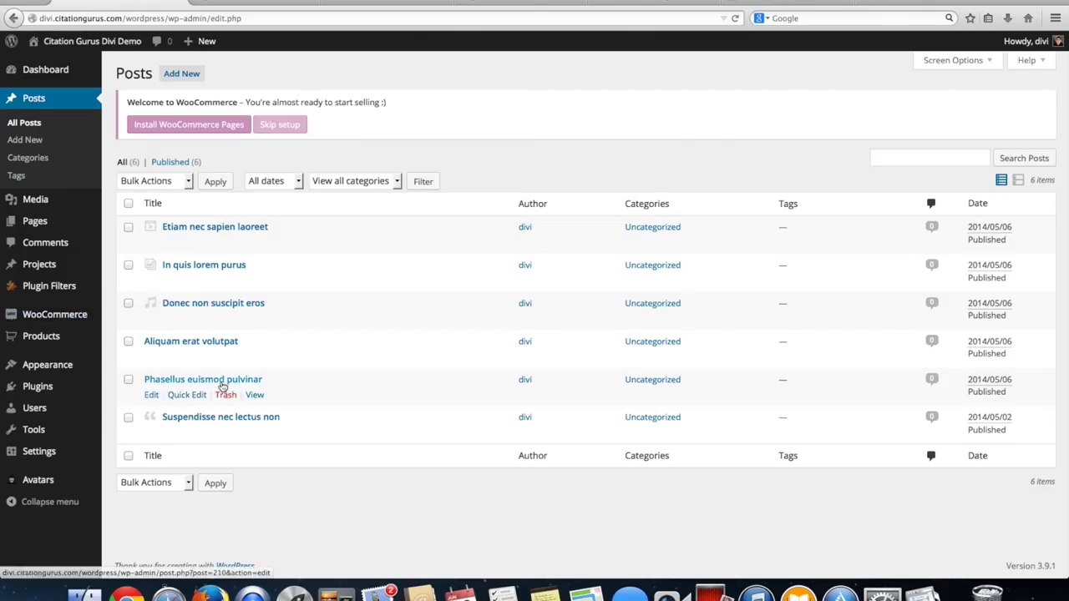
left_click(224, 383)
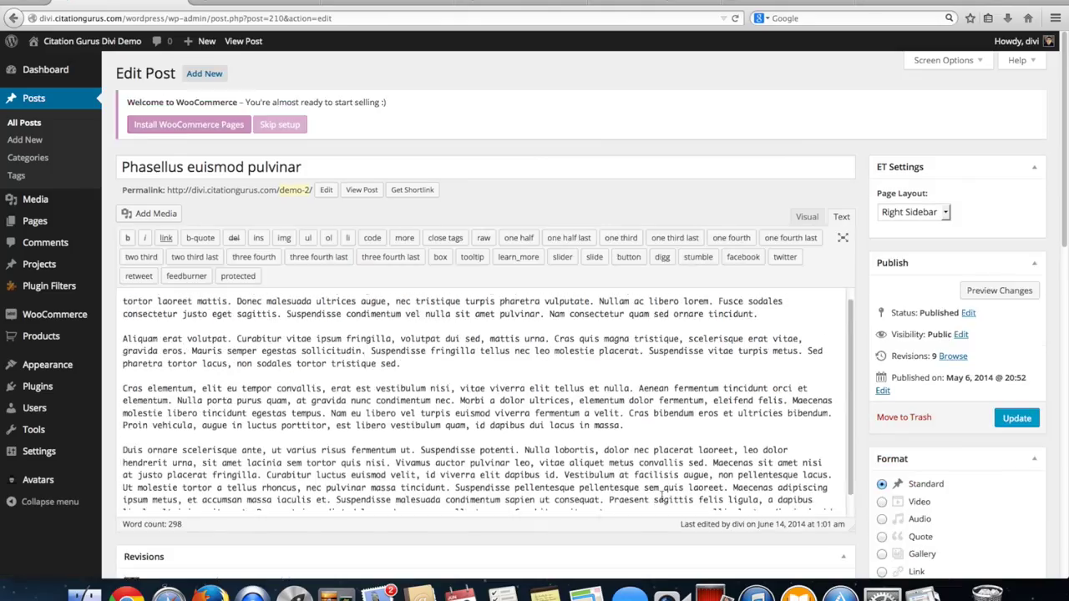
scroll(891, 482, "down", 2)
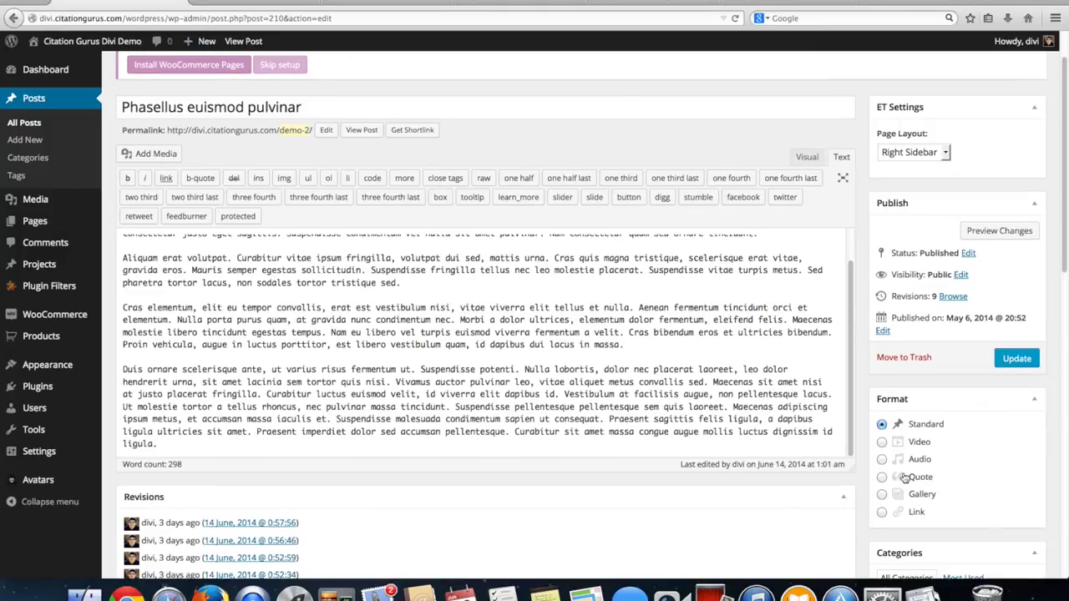
left_click(885, 515)
scroll(683, 519, "down", 5)
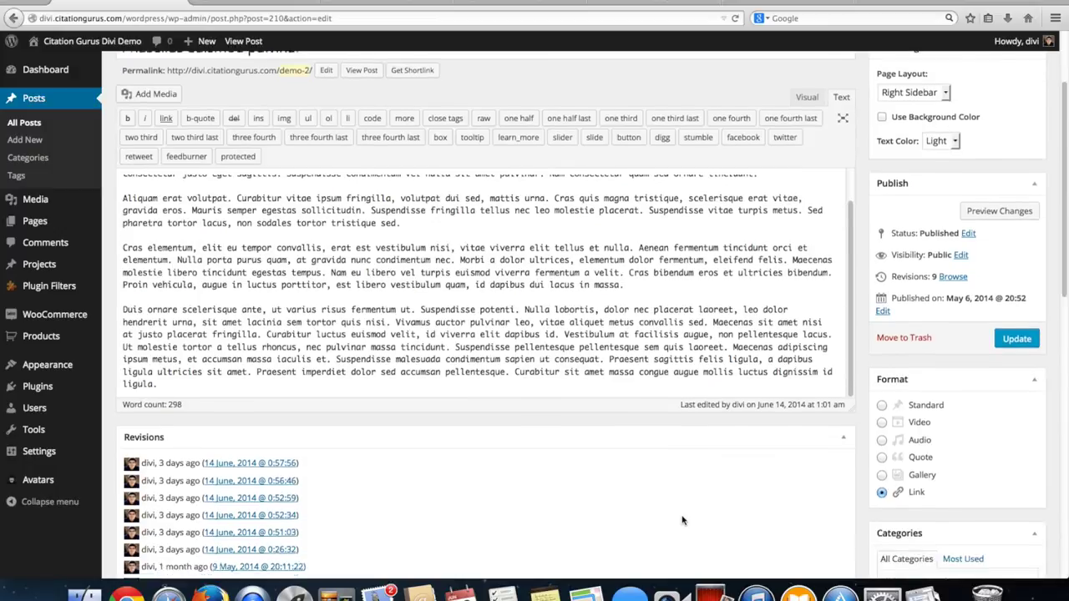
scroll(639, 409, "up", 5)
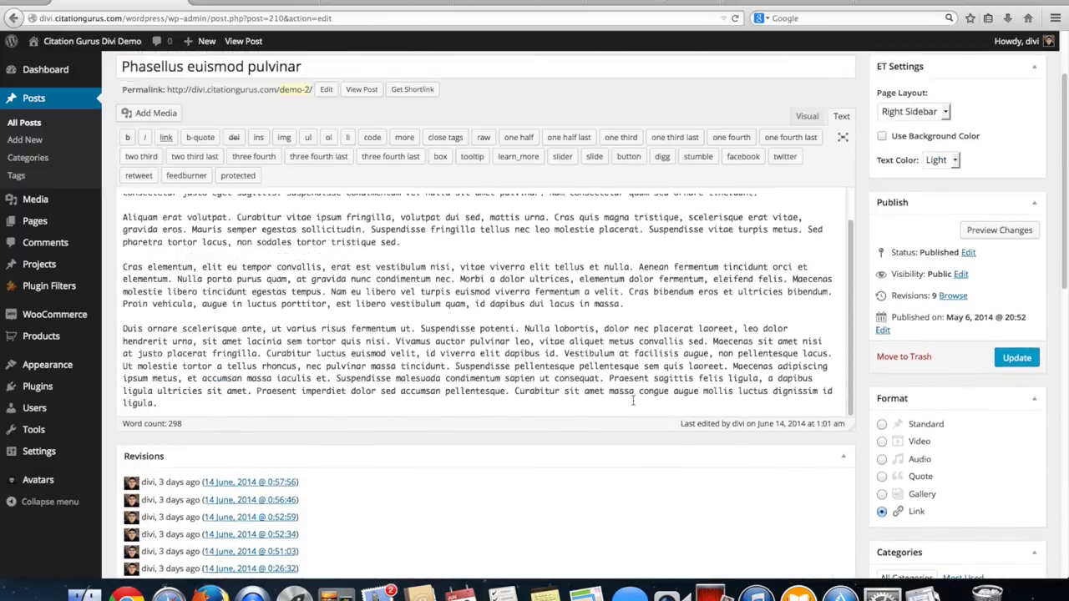
scroll(437, 353, "up", 2)
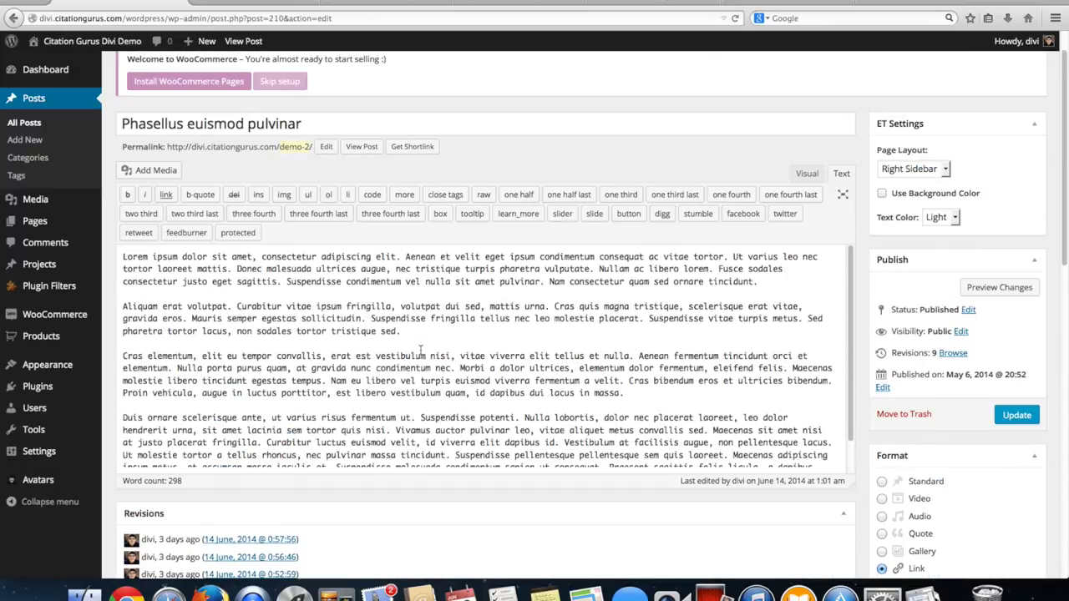
left_click(123, 259)
key("Return")
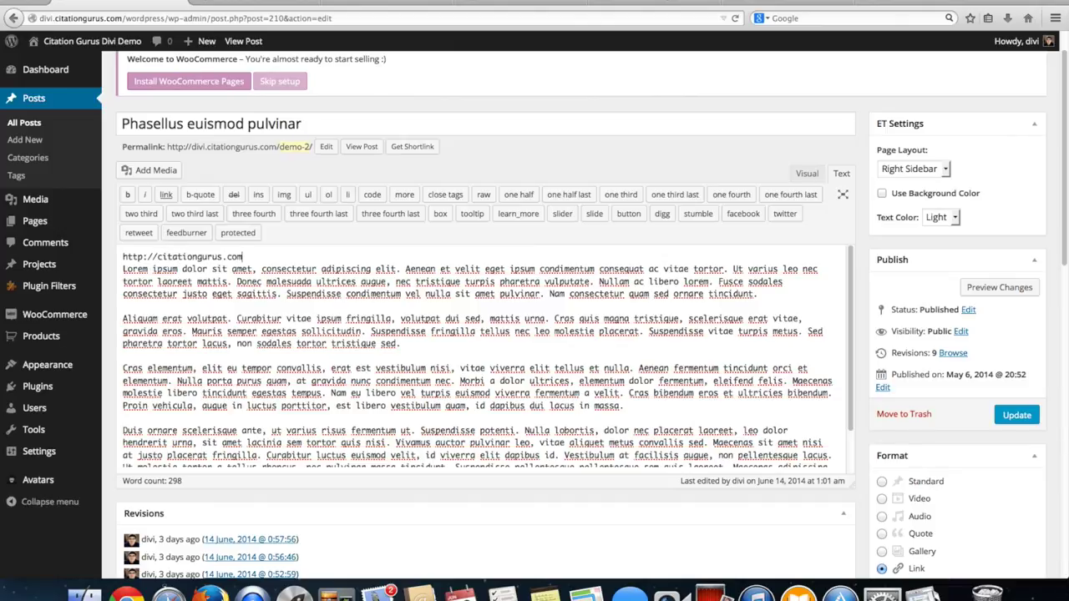
scroll(877, 444, "down", 4)
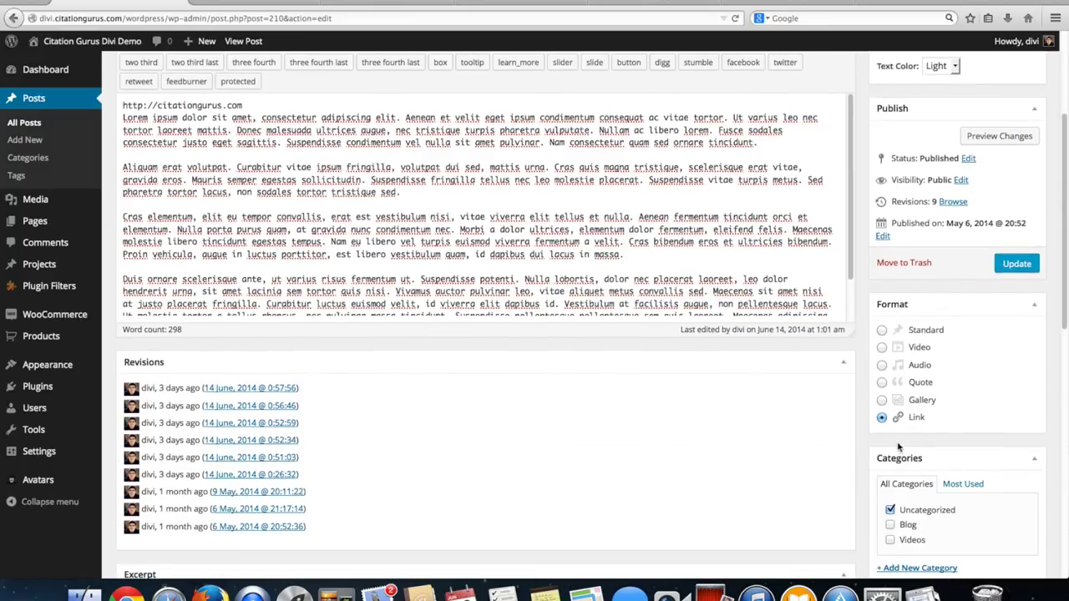
left_click(1017, 264)
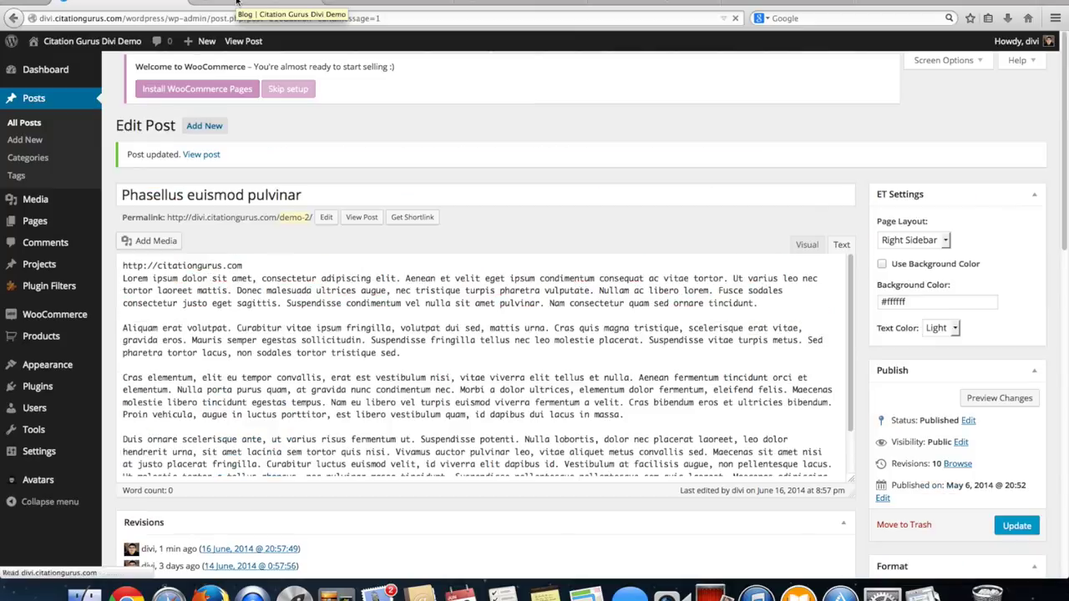
Reload the blog grid to show 'Phasellus euismod pulvinar' as a teal link card with its URL
left_click(237, 3)
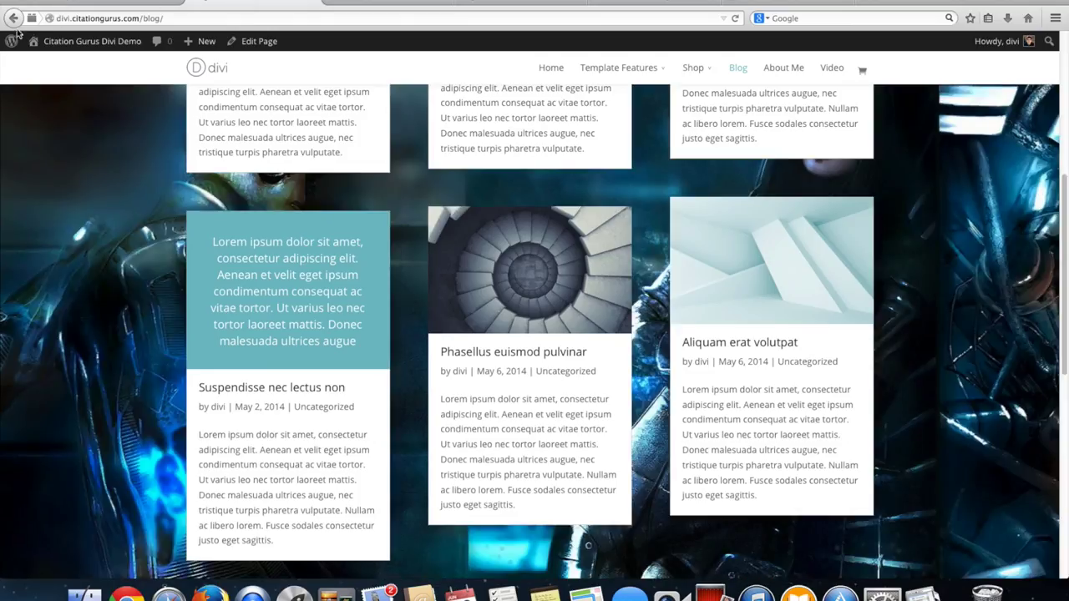
left_click(736, 18)
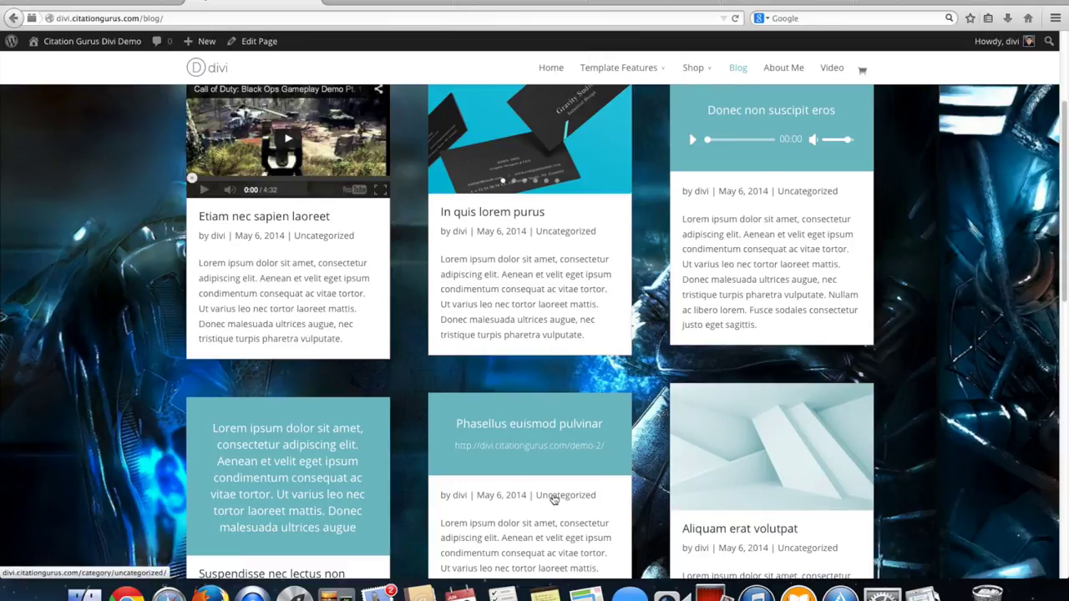
scroll(551, 501, "down", 1)
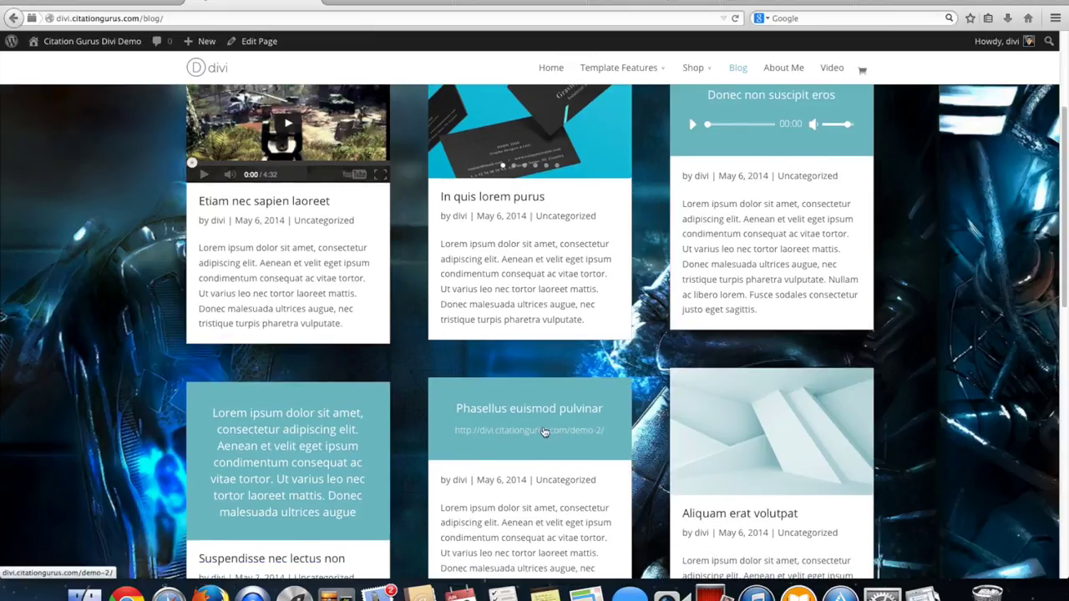
scroll(535, 431, "down", 3)
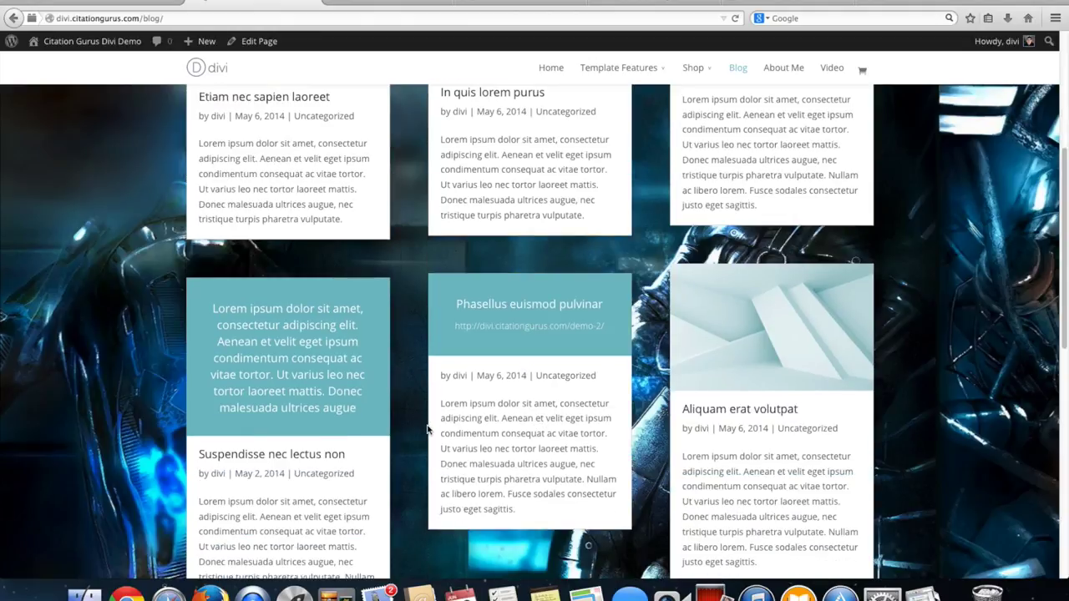
left_click(252, 593)
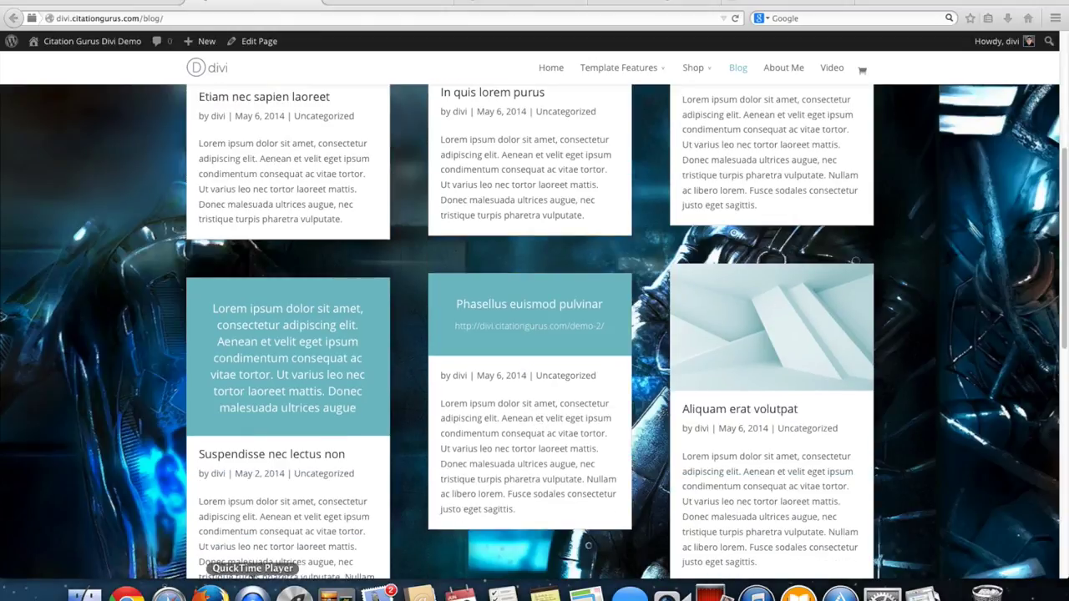